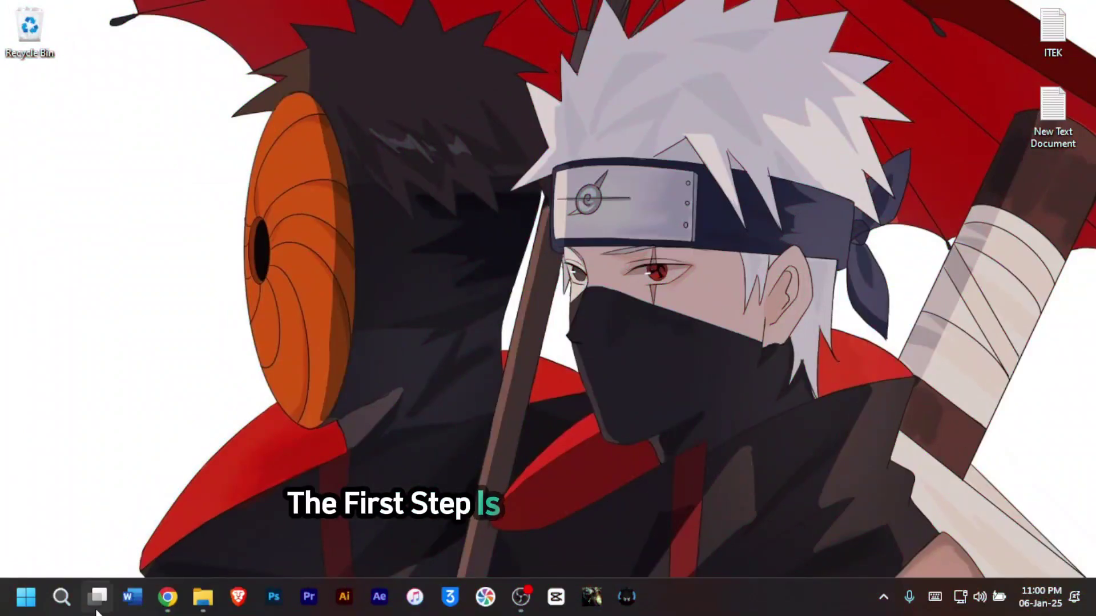
Open Chrome and search Google for 'ab download manager'.
{"action": "left_click", "coordinate": [167, 597]}
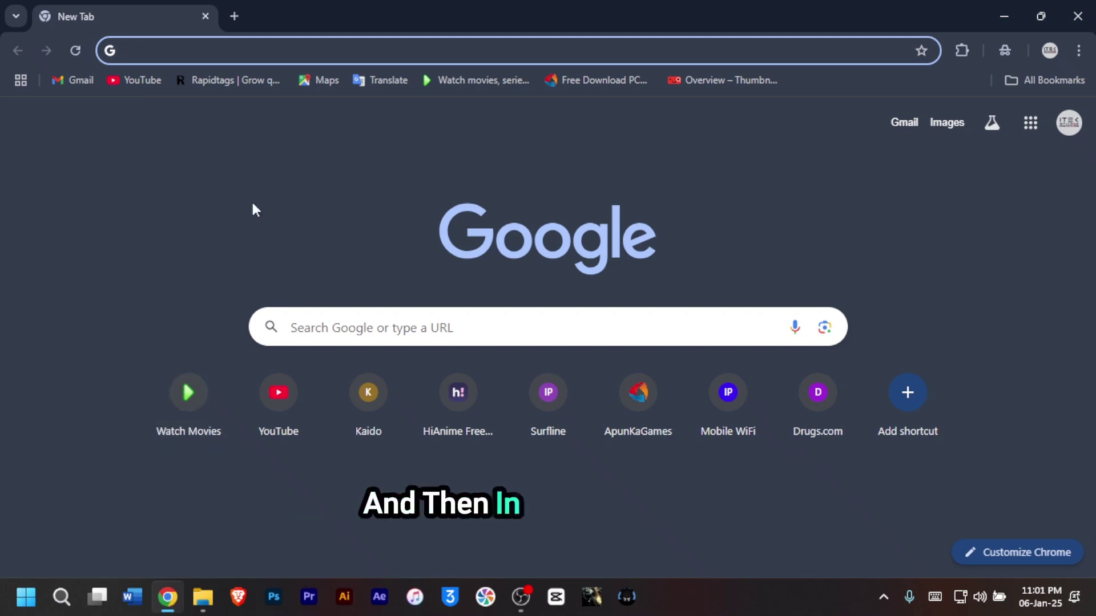
{"action": "left_click", "coordinate": [314, 51]}
{"action": "type", "text": "ab"}
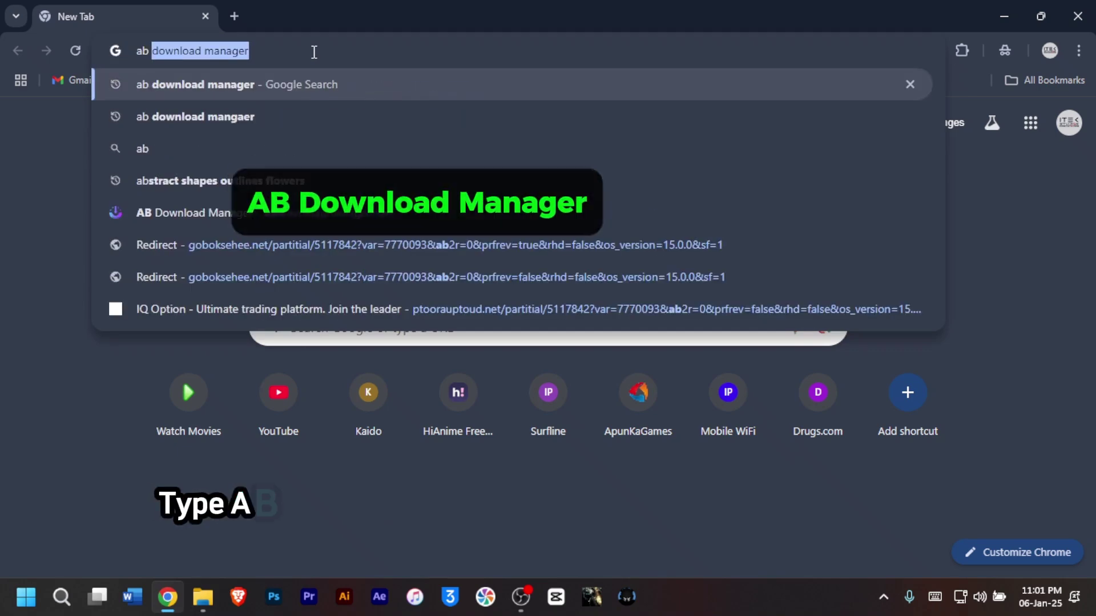
{"action": "type", "text": " download ma"}
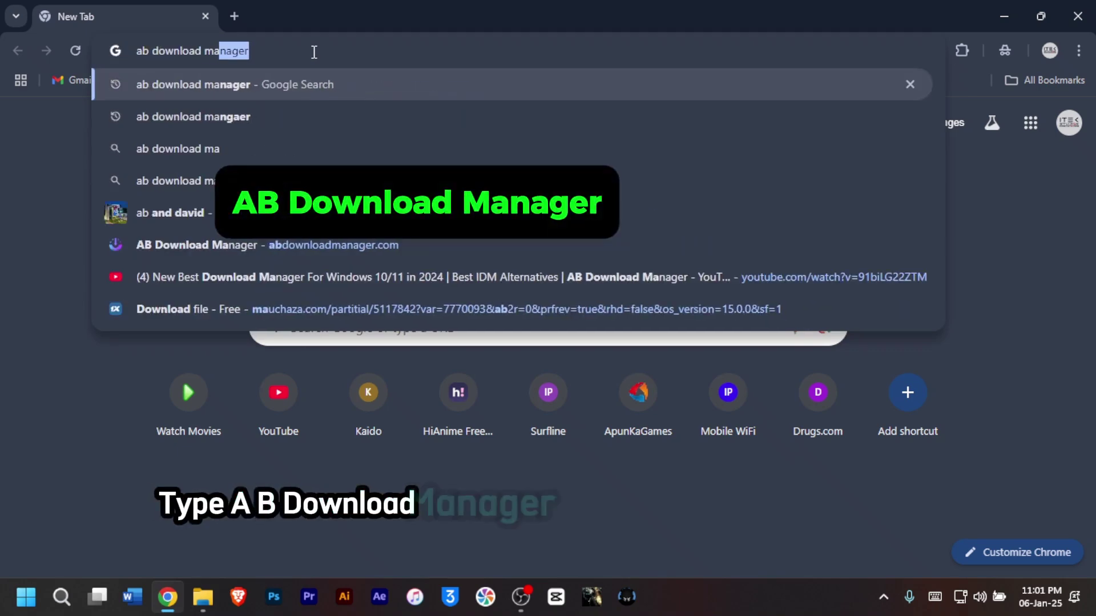
{"action": "type", "text": "nager"}
{"action": "key", "text": "Return"}
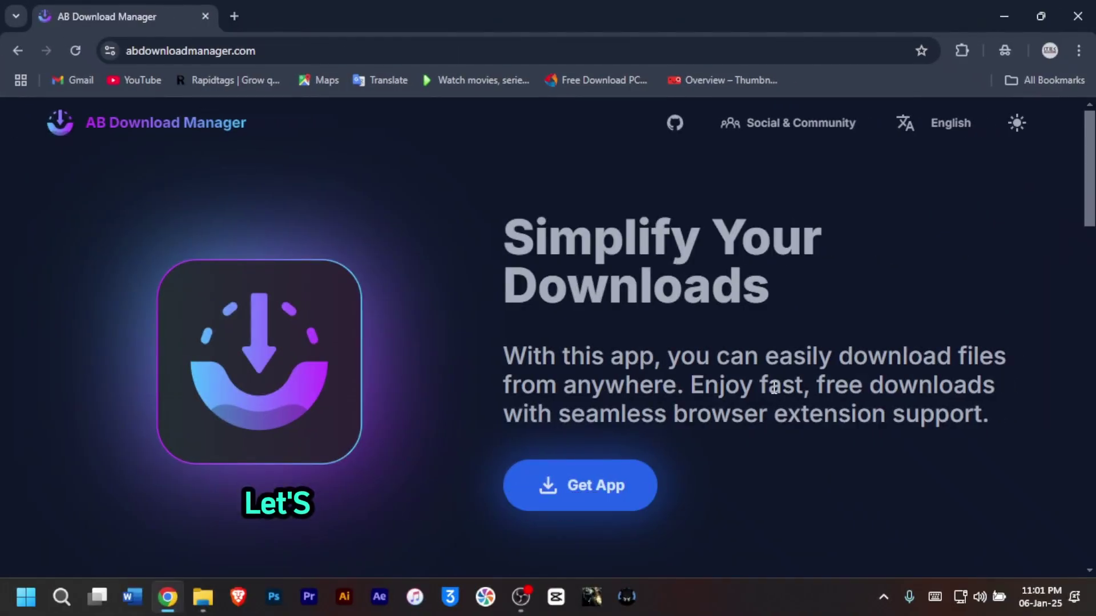
{"action": "scroll", "coordinate": [744, 333], "scroll_direction": "down", "scroll_amount": 6}
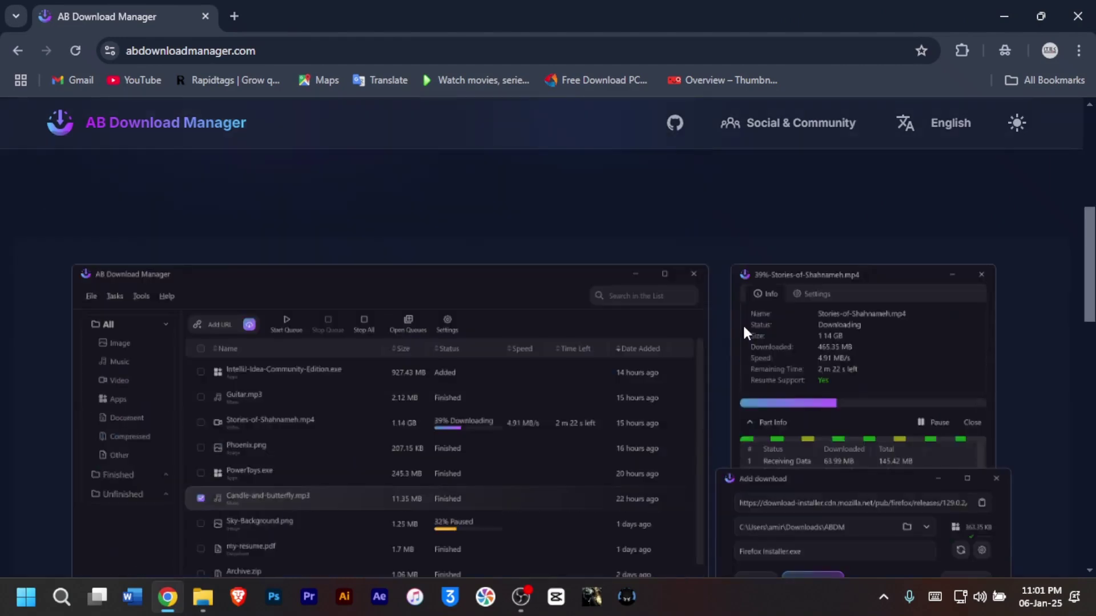
{"action": "scroll", "coordinate": [560, 330], "scroll_direction": "down", "scroll_amount": 5}
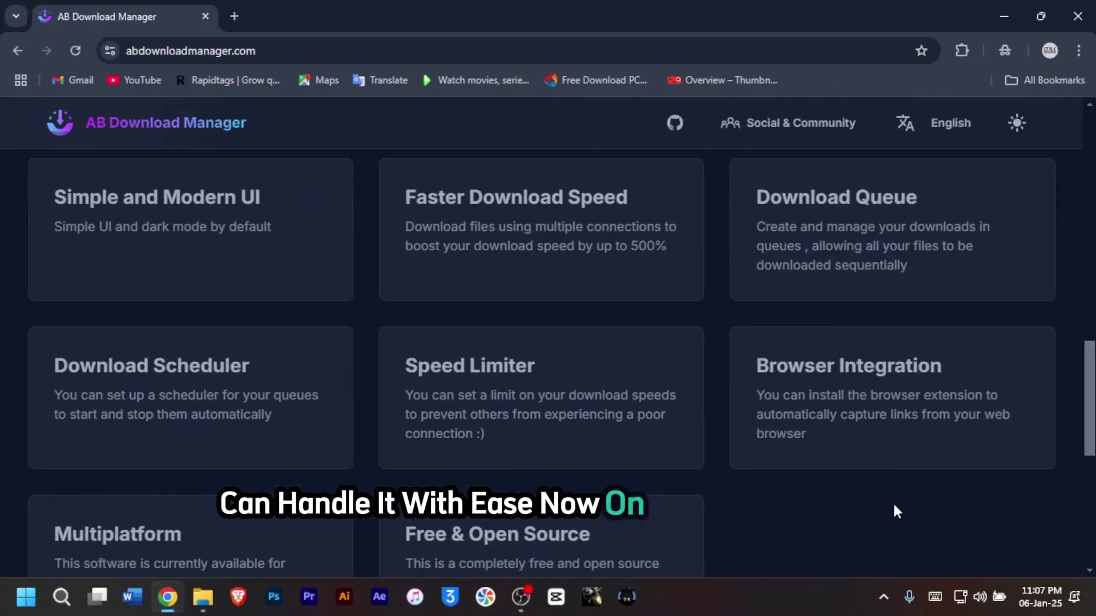
{"action": "scroll", "coordinate": [892, 502], "scroll_direction": "up", "scroll_amount": 5}
{"action": "scroll", "coordinate": [892, 502], "scroll_direction": "up", "scroll_amount": 5}
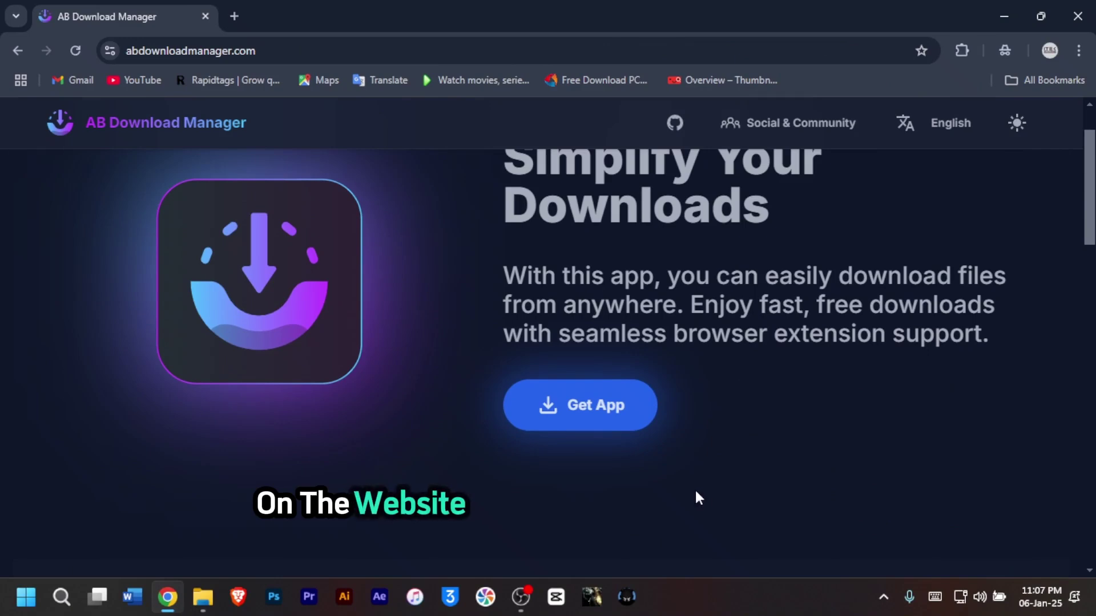
Add the AB Download Manager Browser Integration extension to Chrome from the Chrome Web Store.
{"action": "left_click", "coordinate": [598, 409]}
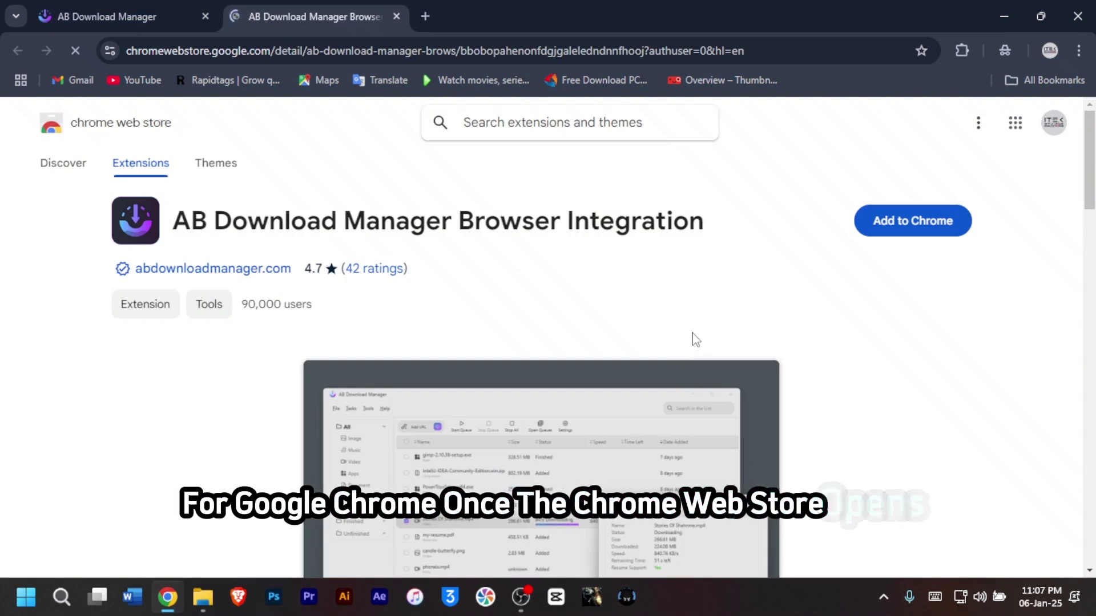
{"action": "left_click", "coordinate": [921, 229]}
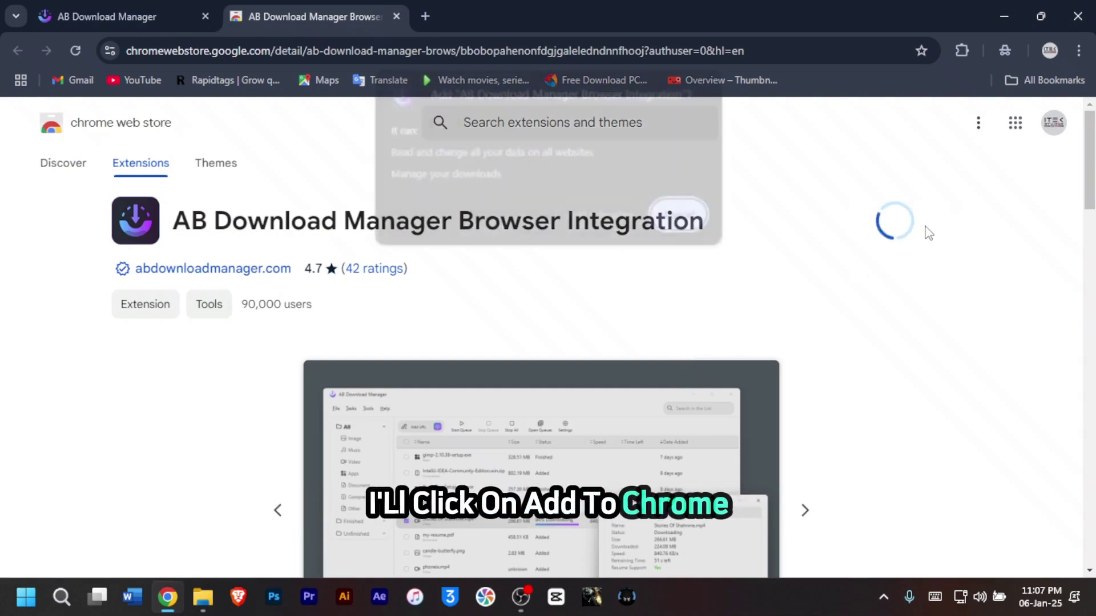
{"action": "left_click", "coordinate": [605, 218]}
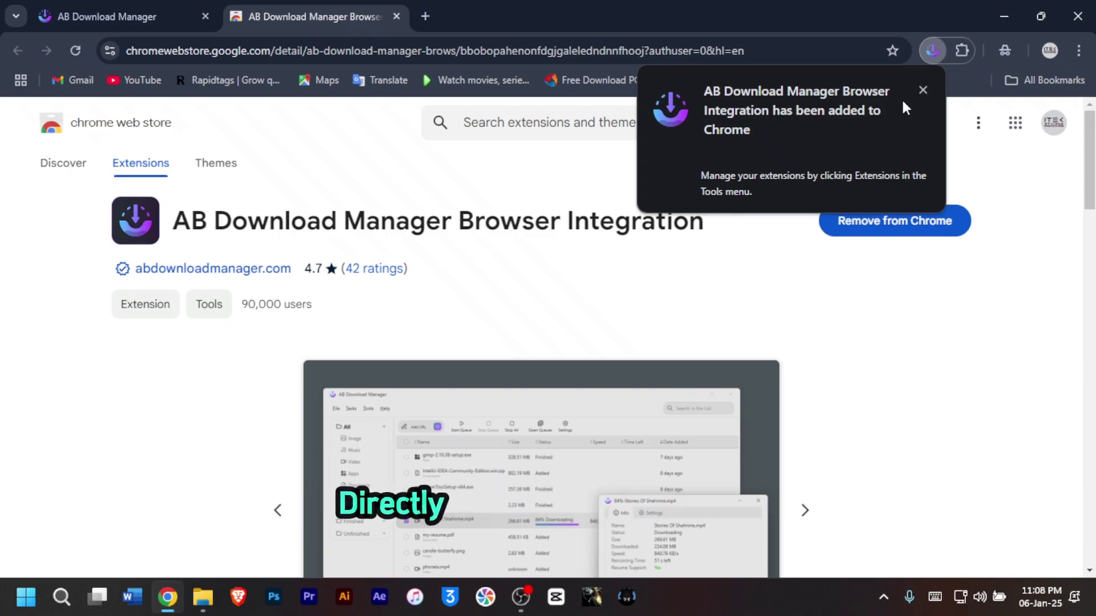
Download the Windows setup exe from abdownloadmanager.com, then minimize Chrome.
{"action": "left_click", "coordinate": [122, 16]}
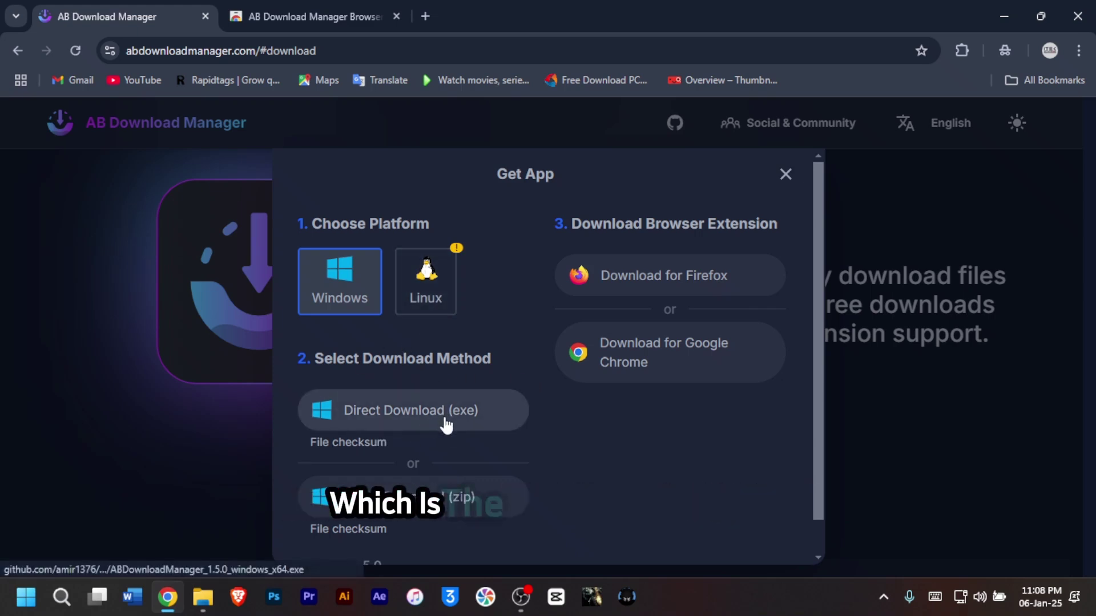
{"action": "scroll", "coordinate": [446, 423], "scroll_direction": "down", "scroll_amount": 1}
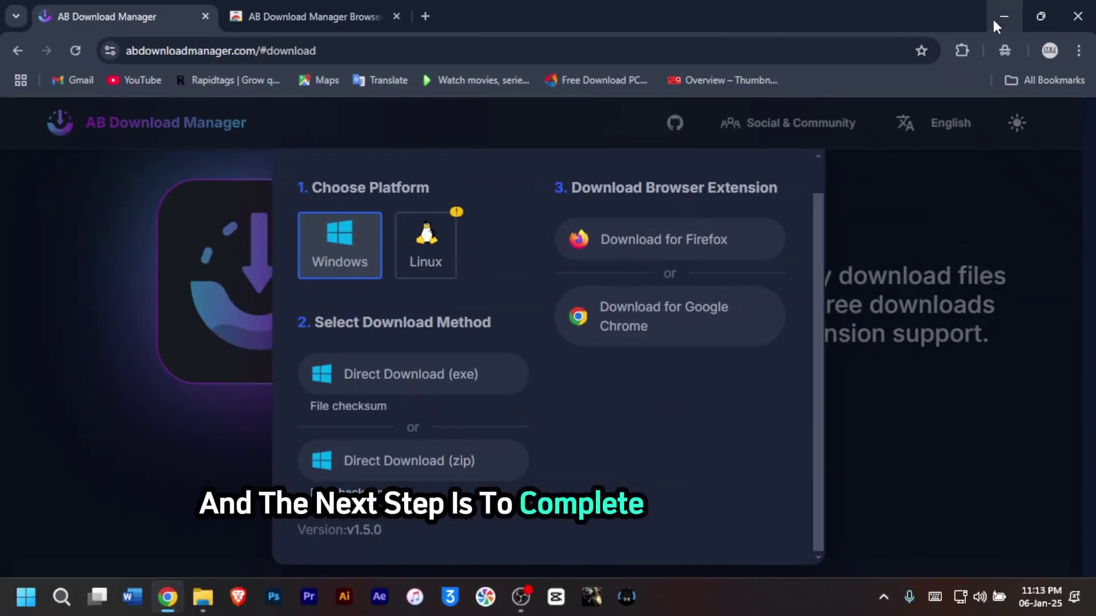
{"action": "left_click", "coordinate": [1000, 16]}
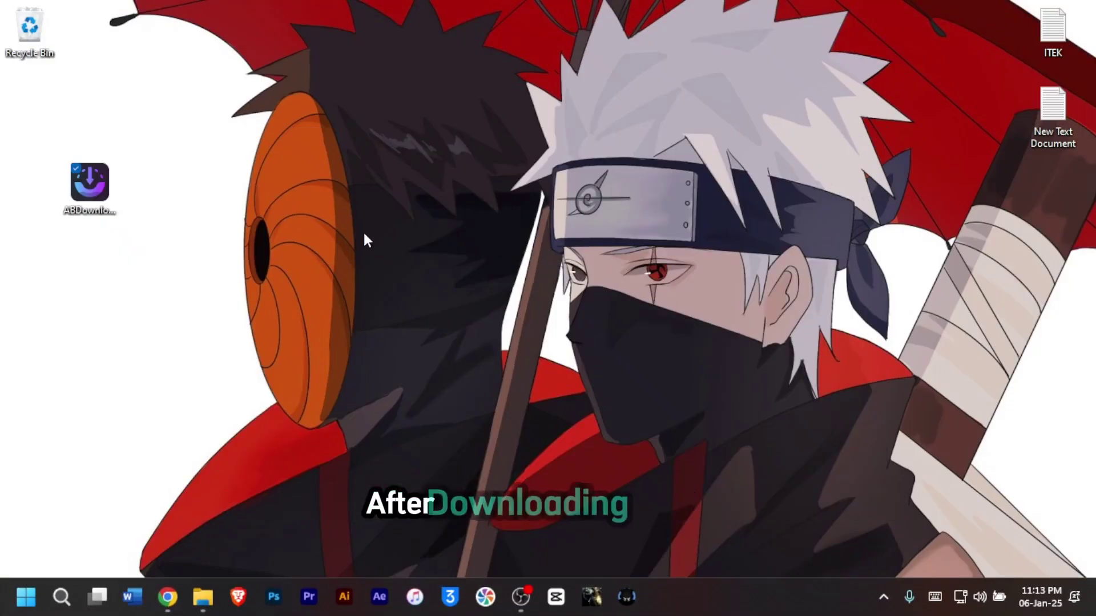
Run the downloaded setup file and install AB Download Manager, accepting the license.
{"action": "left_click", "coordinate": [92, 200]}
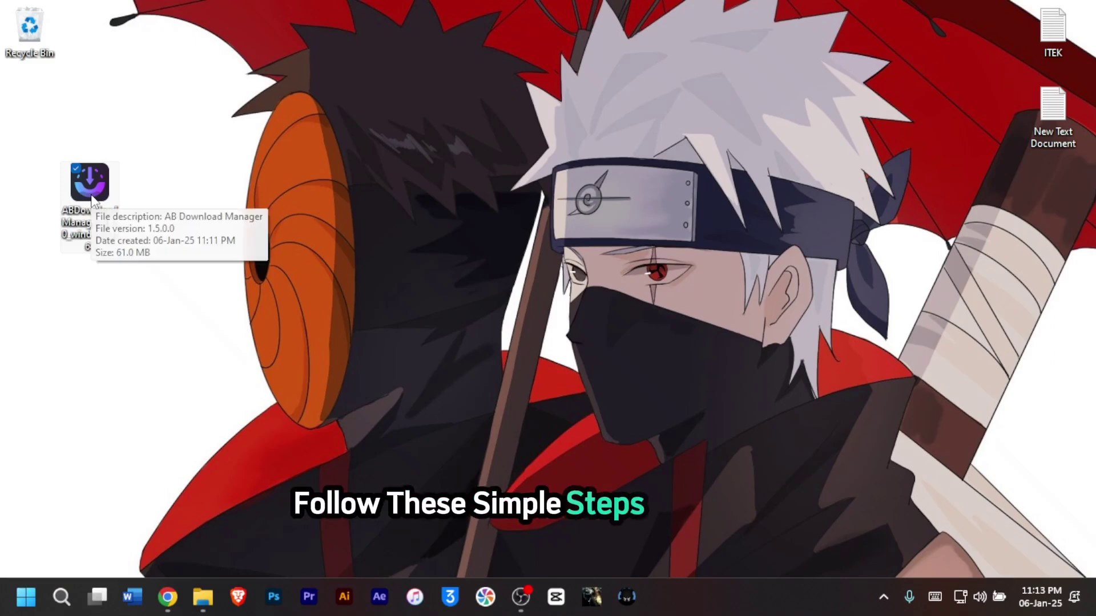
{"action": "double_click", "coordinate": [89, 200]}
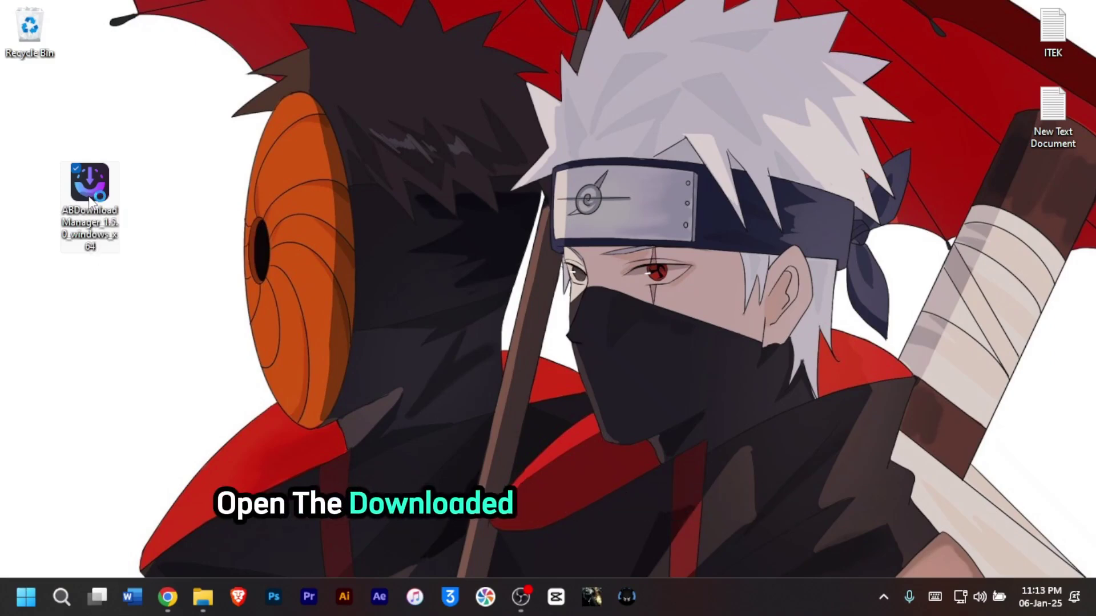
{"action": "left_click", "coordinate": [622, 427]}
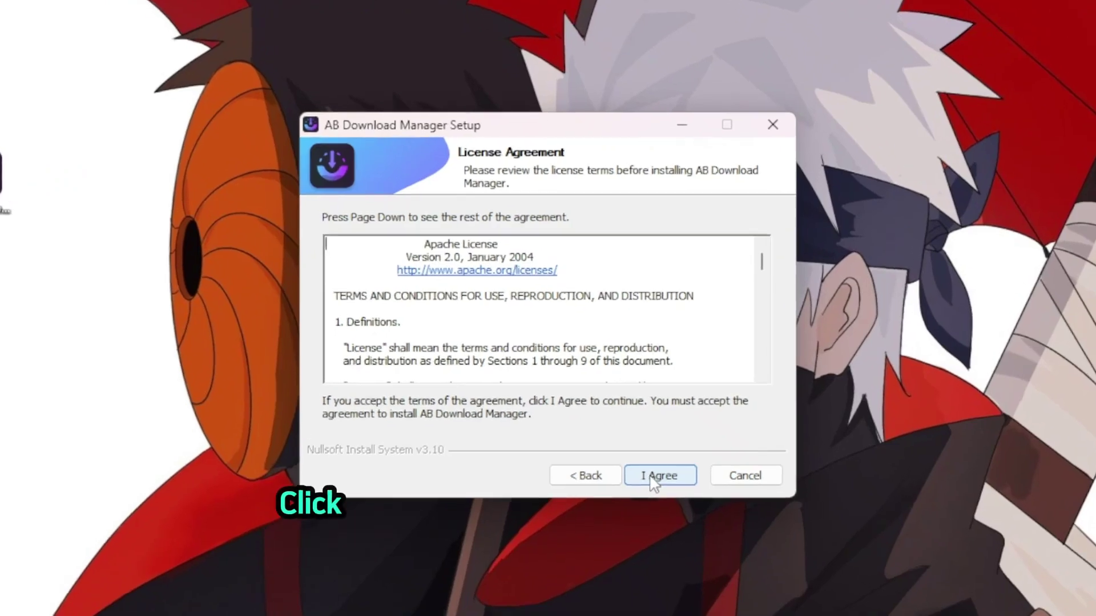
{"action": "left_click", "coordinate": [624, 426]}
{"action": "left_click", "coordinate": [672, 532]}
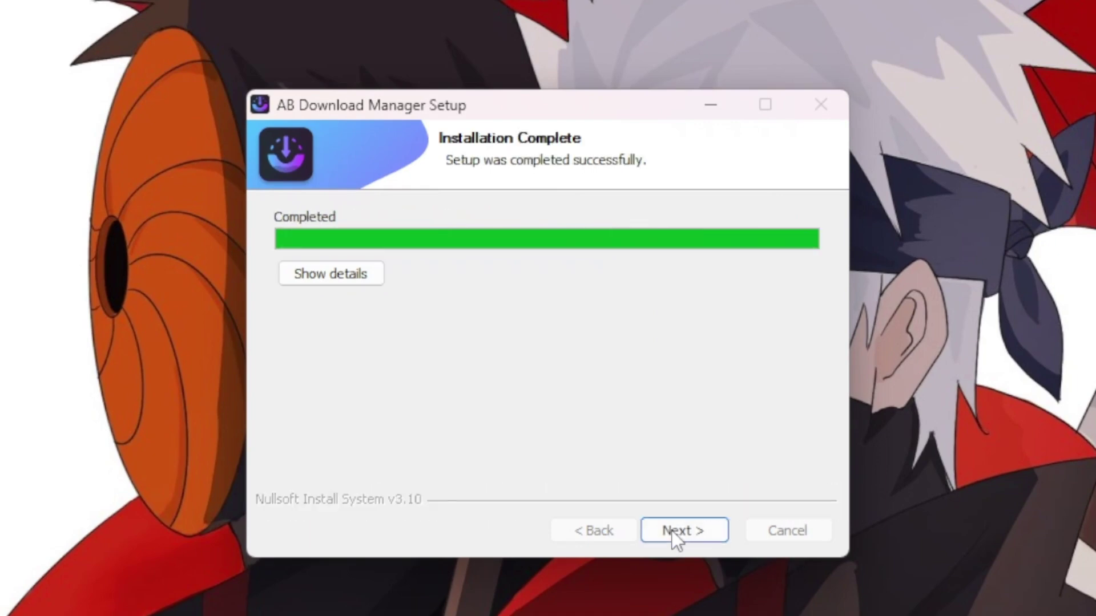
{"action": "left_click", "coordinate": [681, 521]}
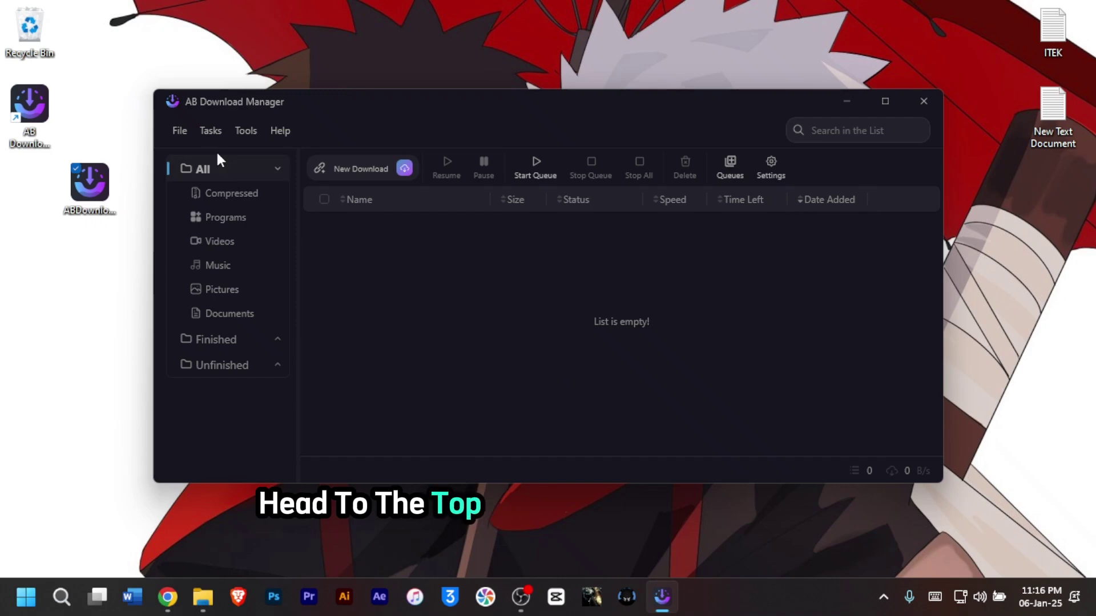
Open an empty Add Download dialog via File > New Download, then bring Chrome forward.
{"action": "left_click", "coordinate": [180, 131]}
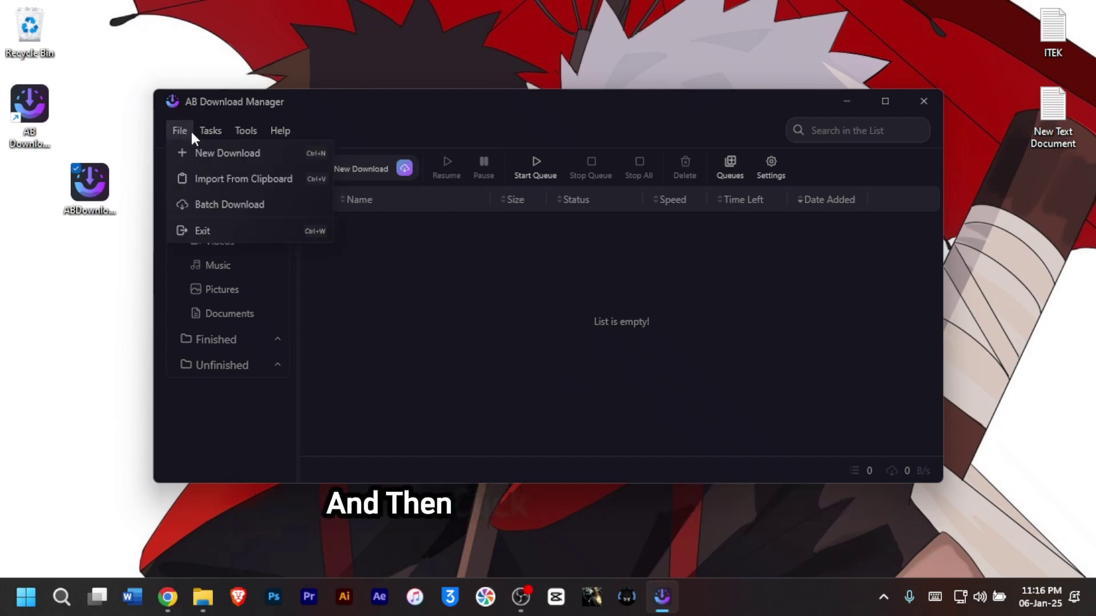
{"action": "left_click", "coordinate": [203, 153]}
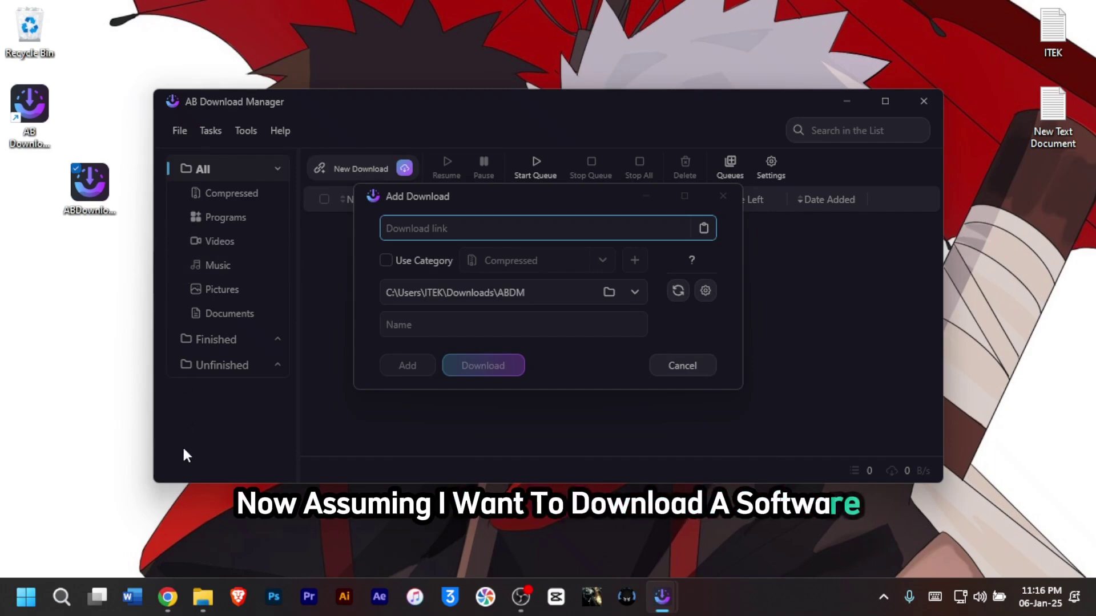
{"action": "left_click", "coordinate": [167, 597]}
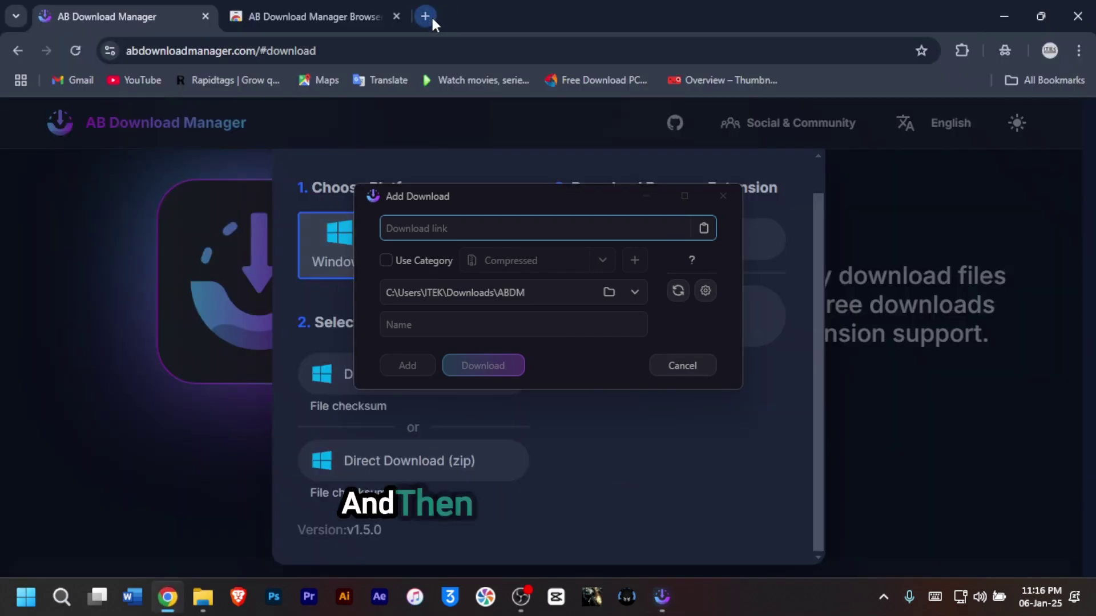
In a new tab, search 'your uninstaller download' and right-click ursoftware.com's DOWNLOAD NOW link.
{"action": "left_click", "coordinate": [425, 12]}
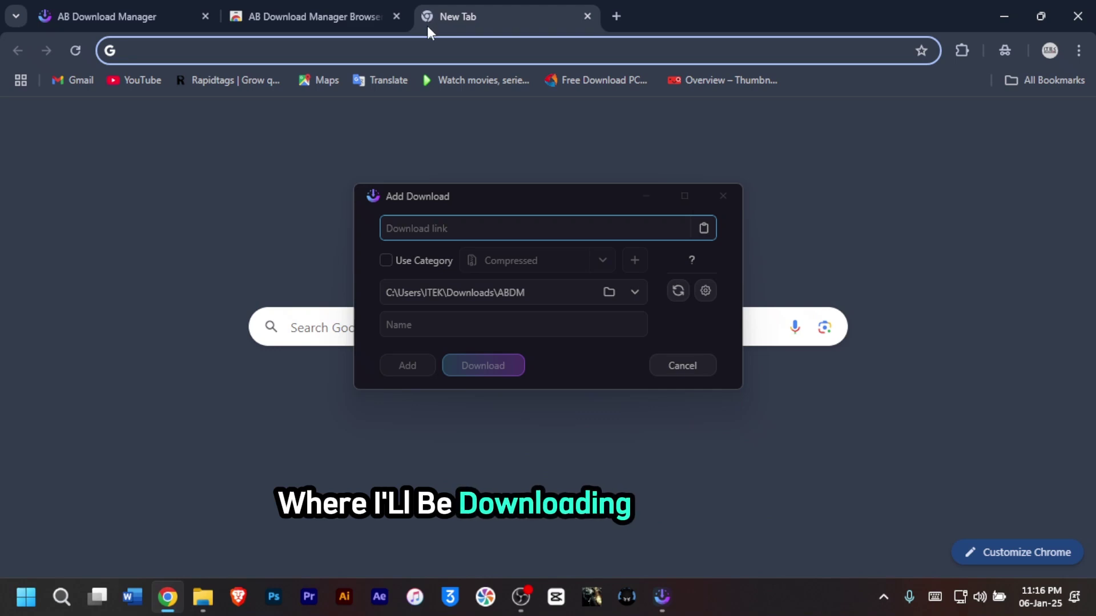
{"action": "type", "text": "you"}
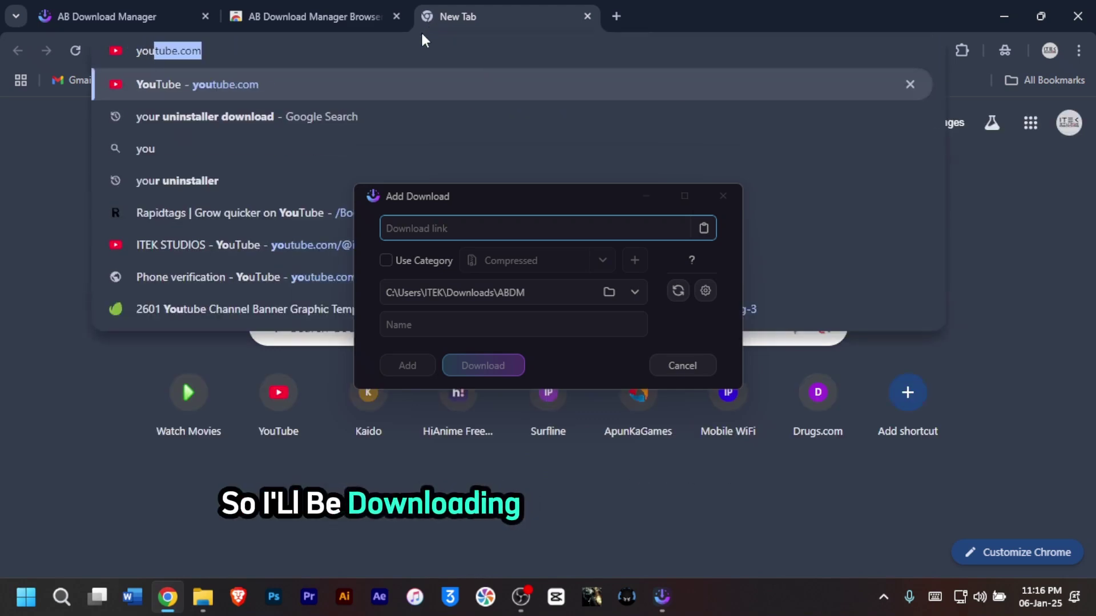
{"action": "type", "text": "r"}
{"action": "key", "text": "Return"}
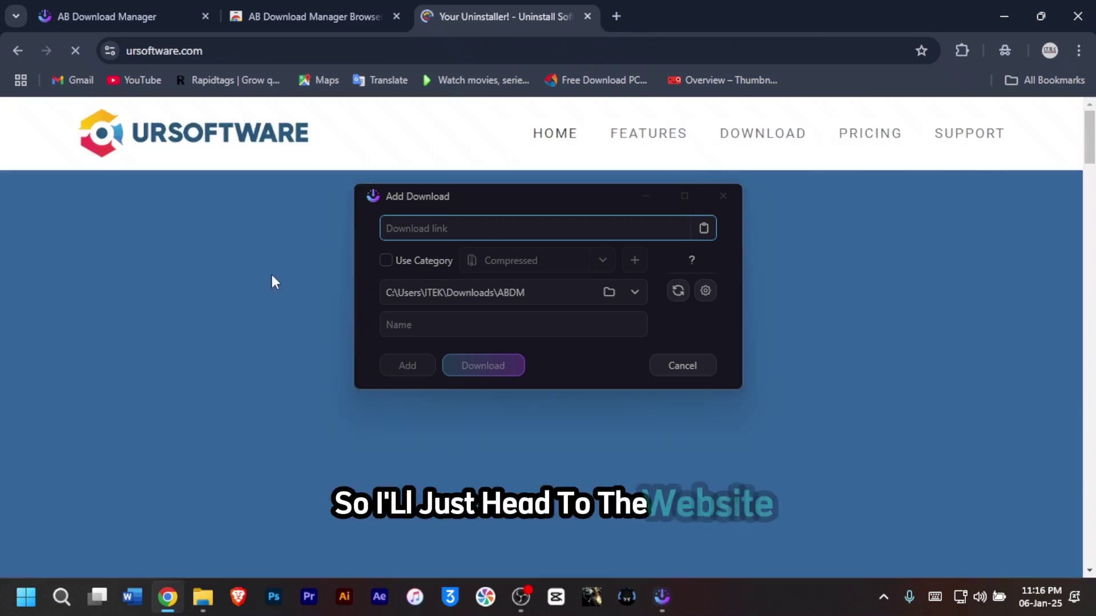
{"action": "scroll", "coordinate": [230, 292], "scroll_direction": "down", "scroll_amount": 3}
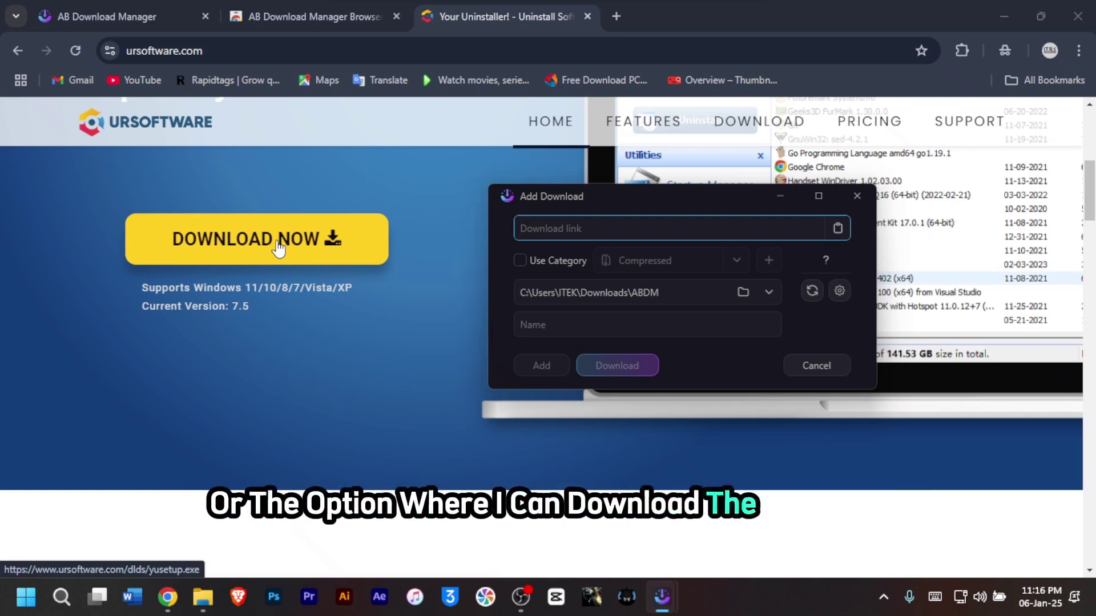
{"action": "right_click", "coordinate": [254, 240]}
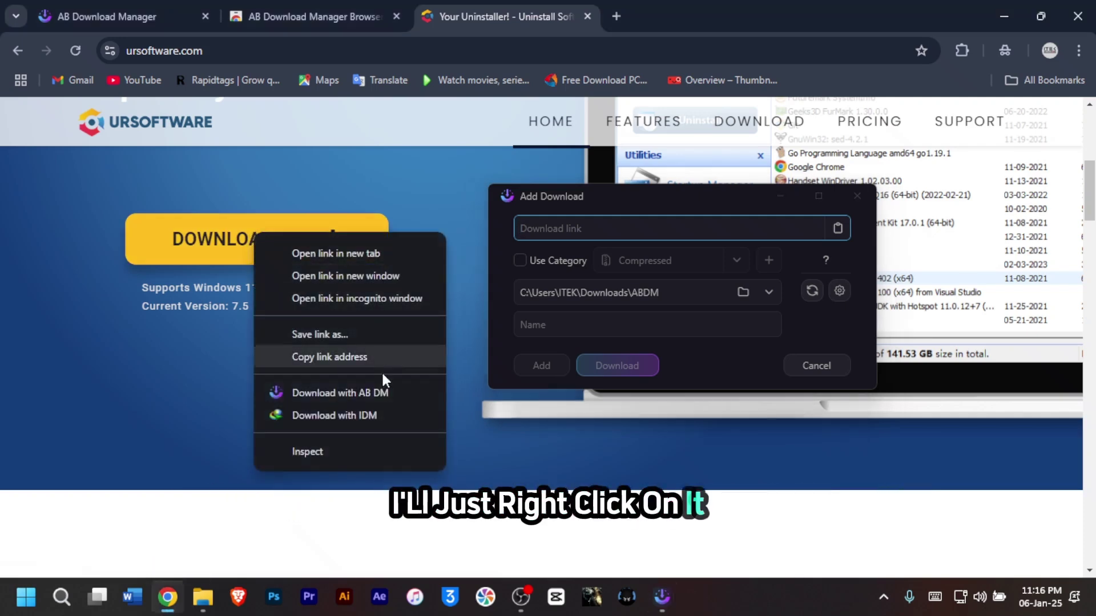
Paste the copied DOWNLOAD NOW link into Add Download and download yusetup.exe (7.43 MB).
{"action": "left_click", "coordinate": [357, 355]}
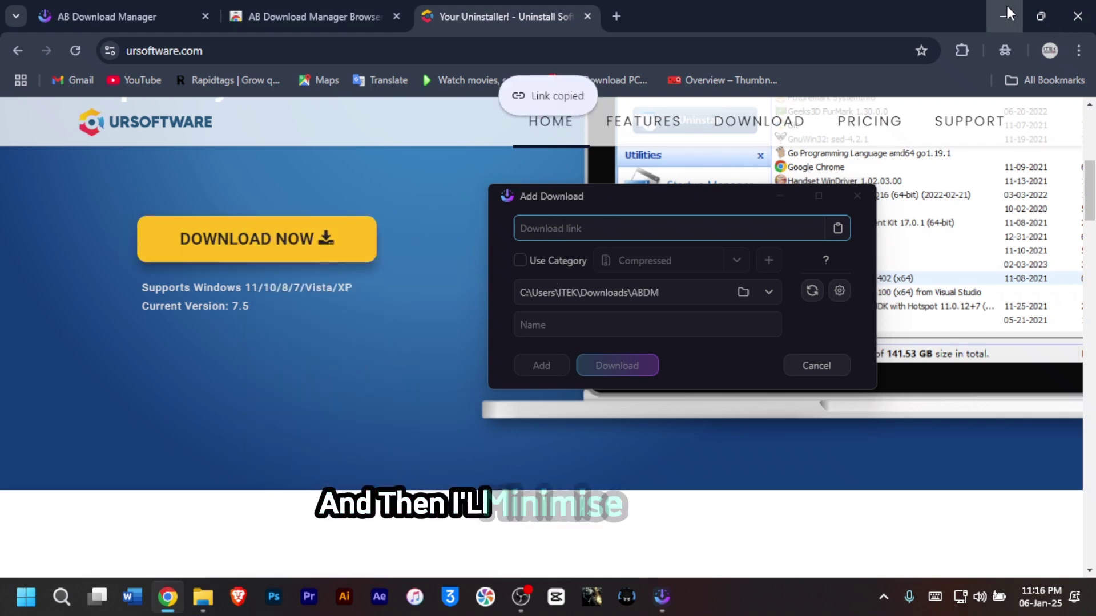
{"action": "left_click", "coordinate": [994, 20]}
{"action": "left_click_drag", "start_coordinate": [652, 200], "coordinate": [560, 230]}
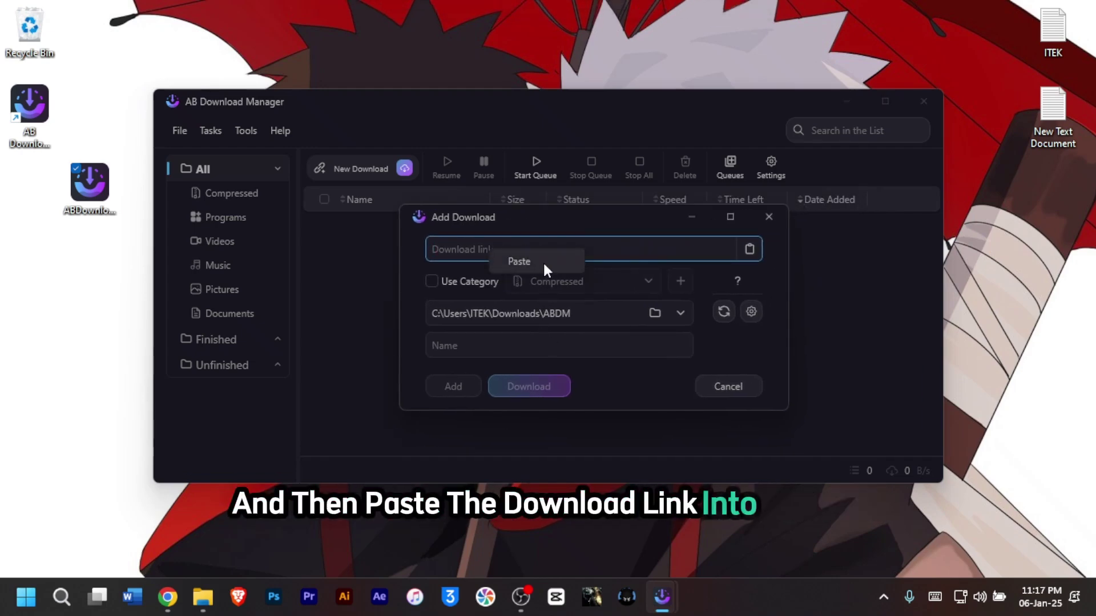
{"action": "left_click", "coordinate": [542, 261]}
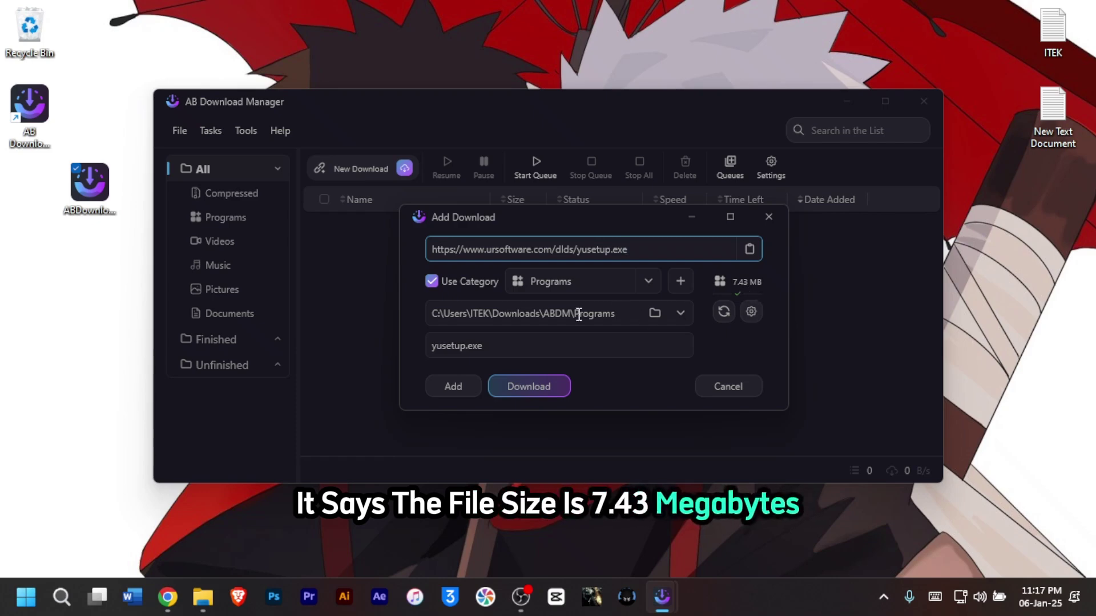
{"action": "left_click", "coordinate": [518, 386]}
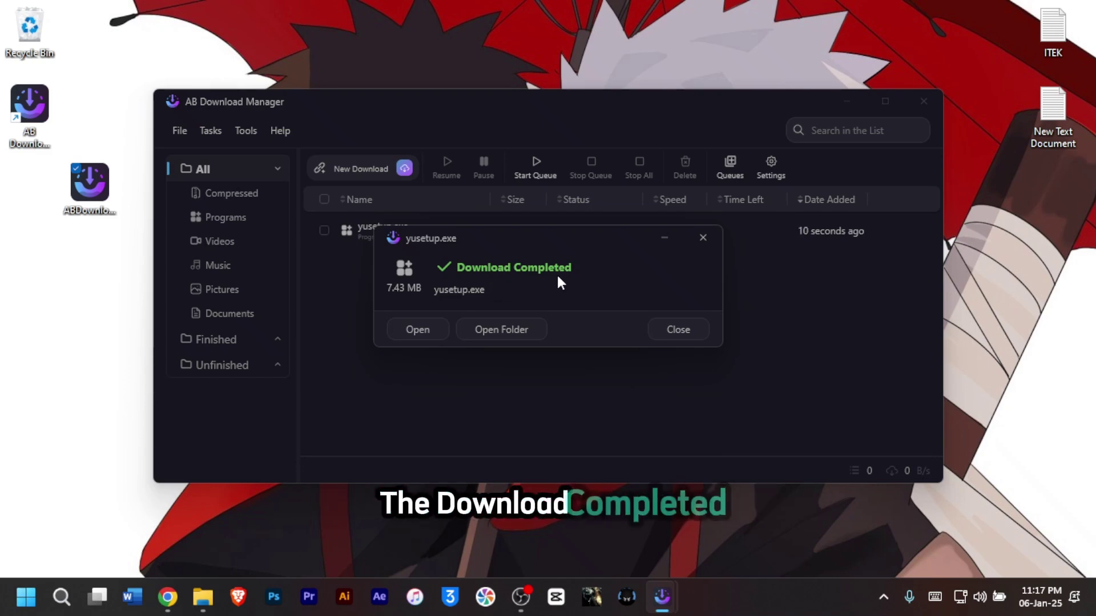
{"action": "left_click", "coordinate": [511, 327]}
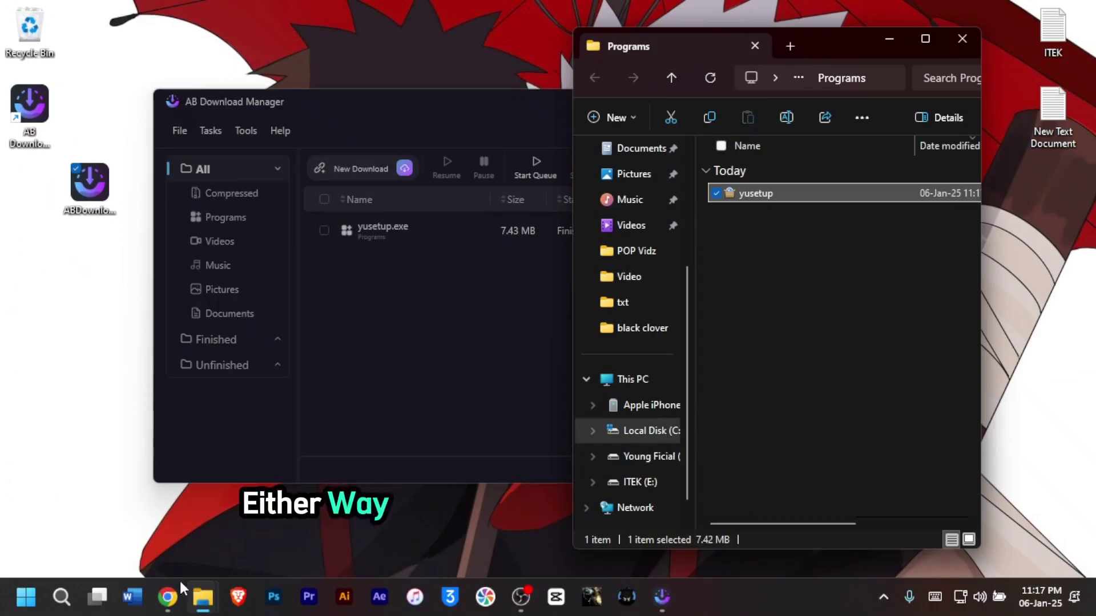
Send the Download Now link via 'Download with AB DM', triggering the file-already-exists warning.
{"action": "left_click", "coordinate": [167, 596]}
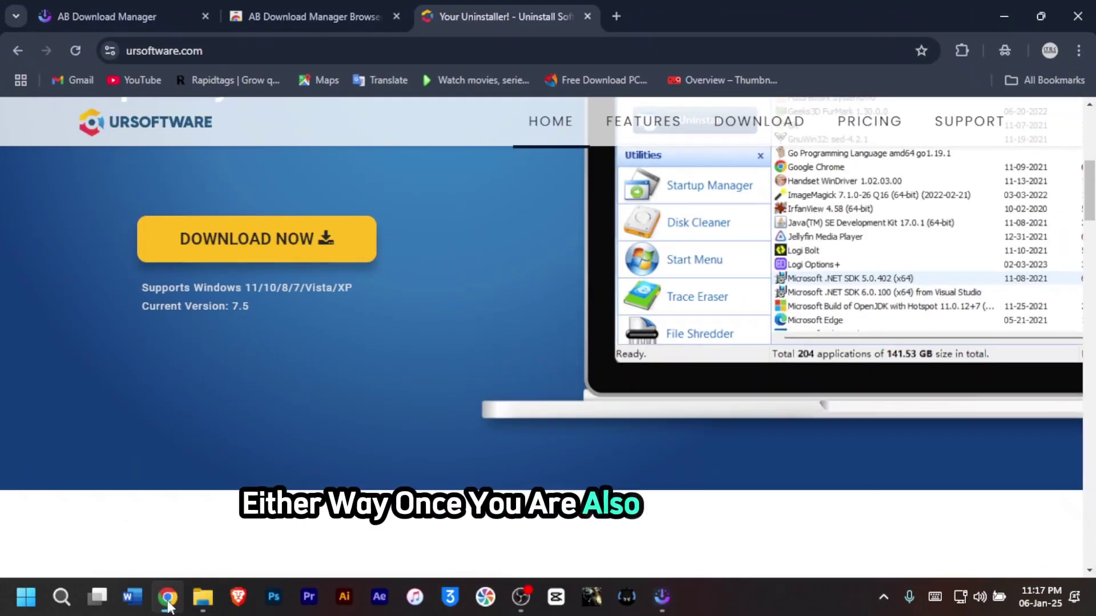
{"action": "right_click", "coordinate": [275, 241]}
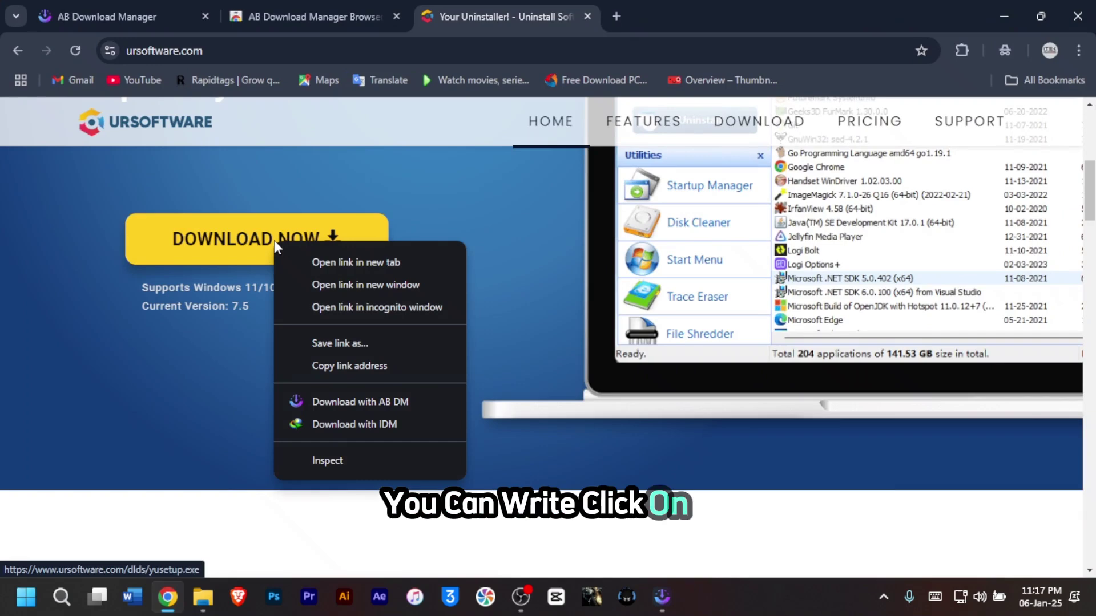
{"action": "left_click", "coordinate": [347, 403]}
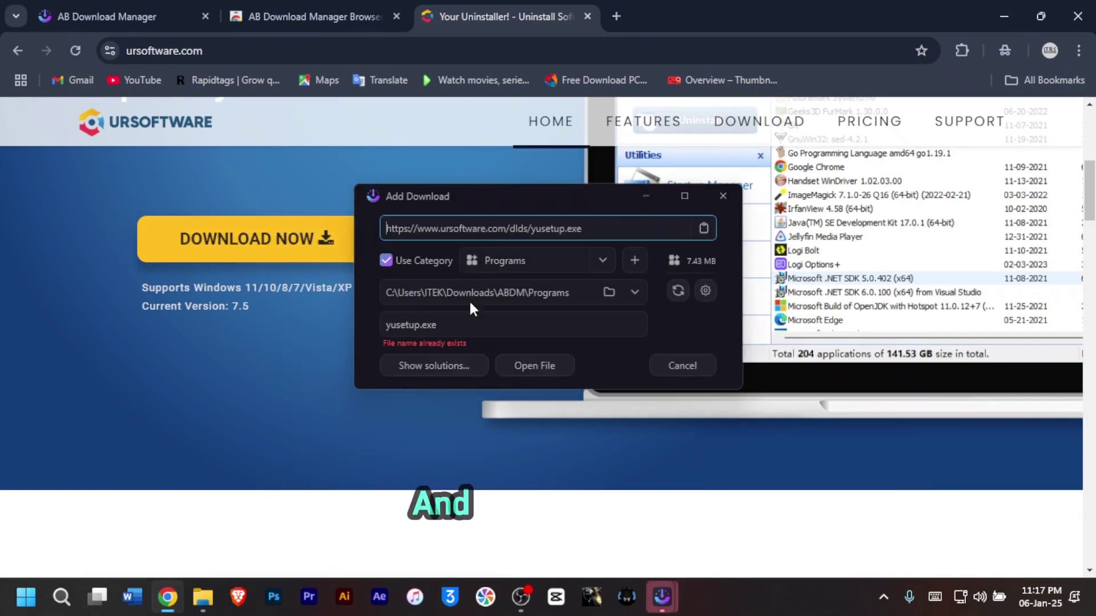
{"action": "left_click_drag", "start_coordinate": [512, 192], "coordinate": [476, 231]}
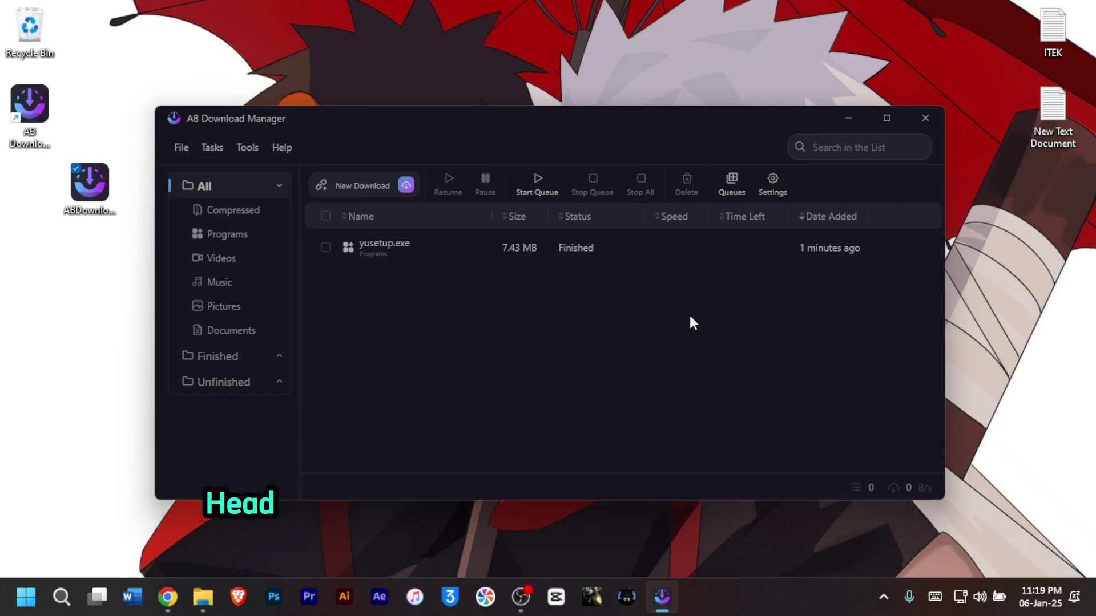
{"action": "left_click", "coordinate": [242, 146]}
{"action": "mouse_move", "coordinate": [323, 170]}
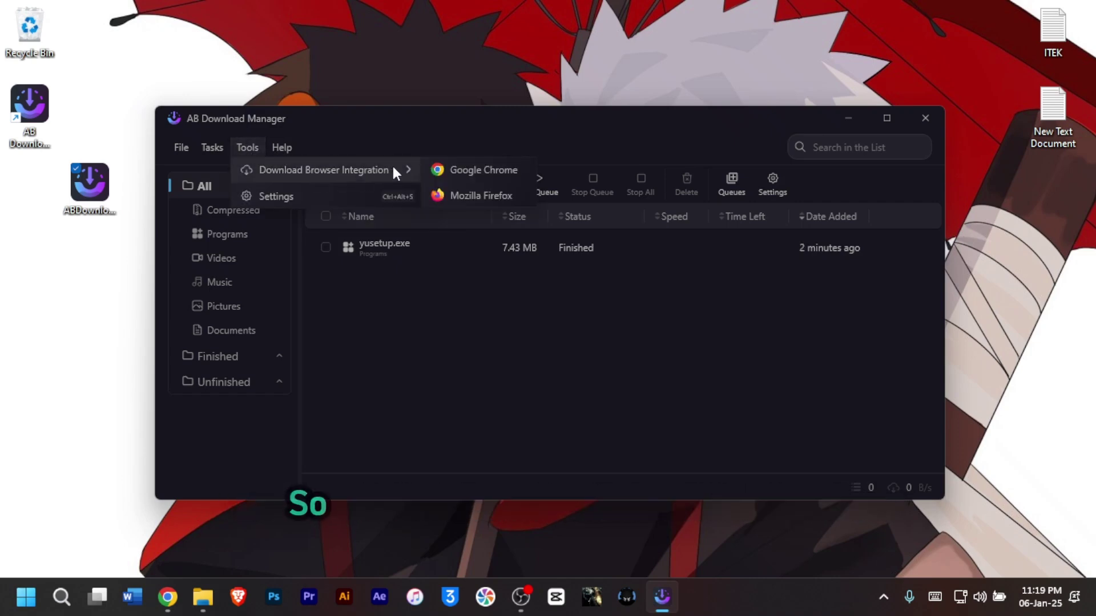
{"action": "left_click", "coordinate": [474, 176]}
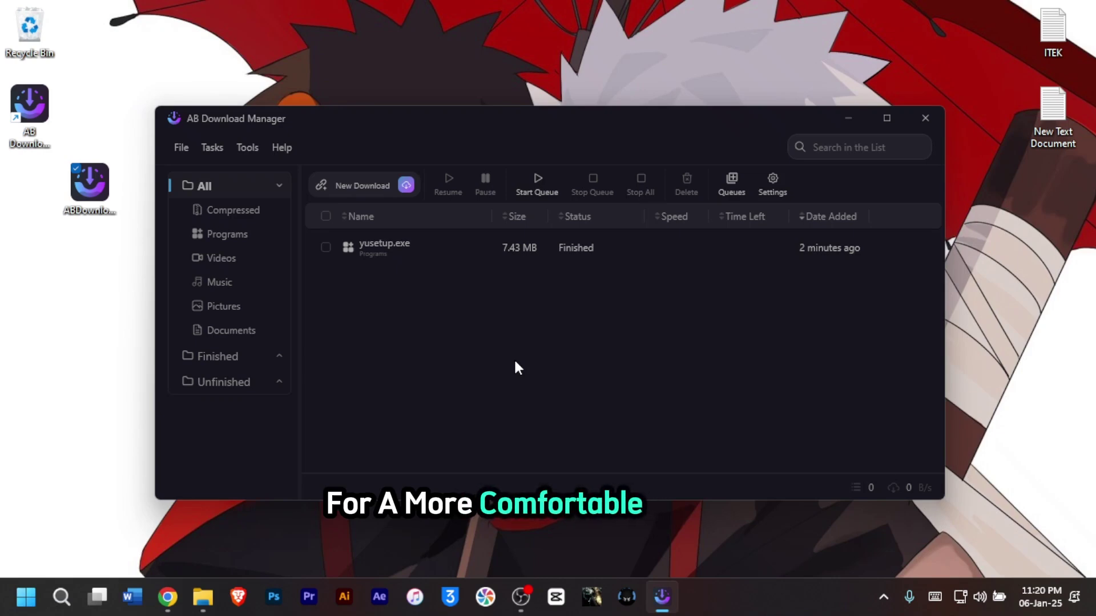
Change the Appearance theme from Dark to Light in Tools > Settings.
{"action": "left_click", "coordinate": [244, 146]}
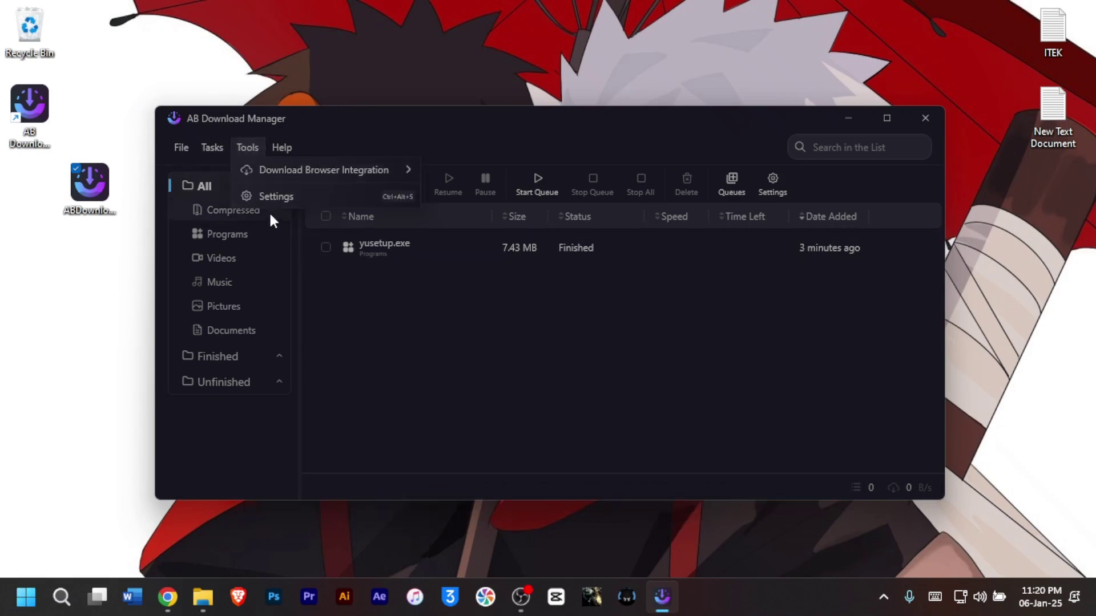
{"action": "left_click", "coordinate": [275, 197]}
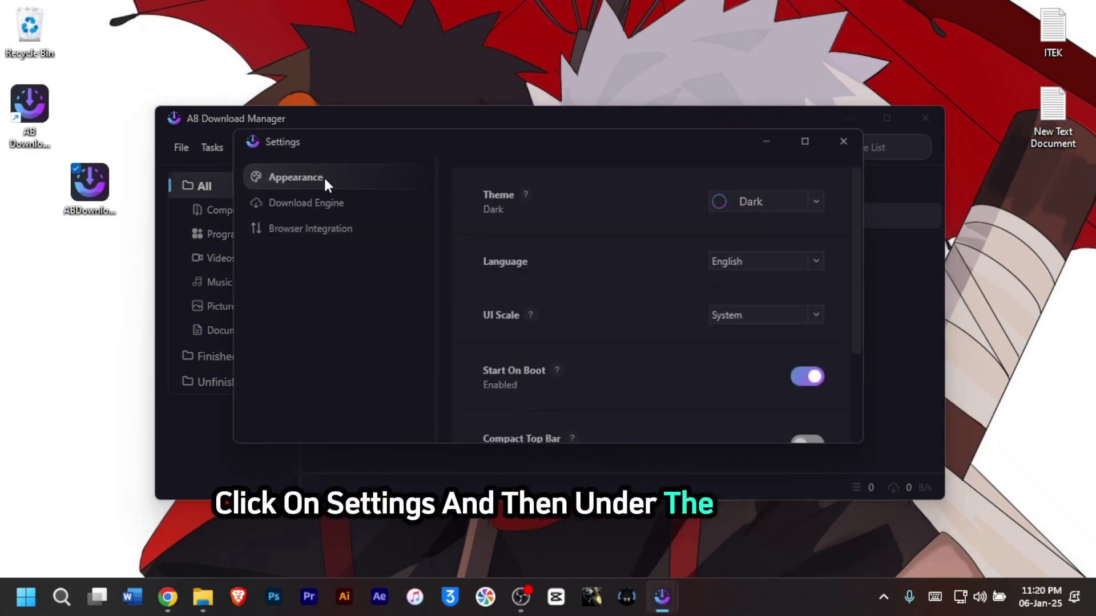
{"action": "left_click", "coordinate": [777, 203]}
{"action": "left_click", "coordinate": [768, 245]}
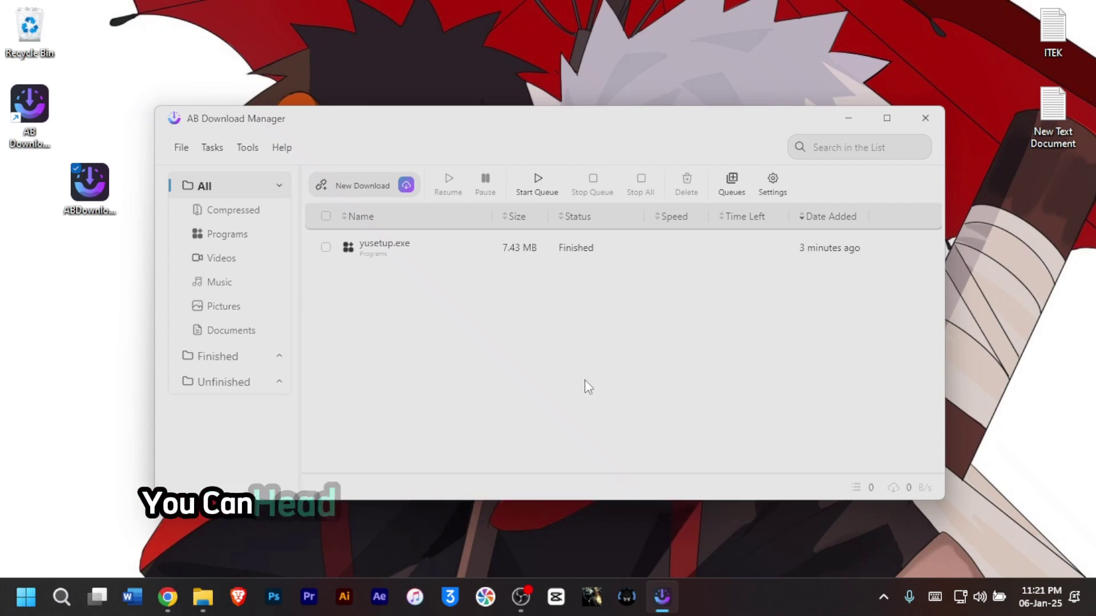
Browse the Appearance options and Language dropdown in Settings, then reopen Settings to scroll again.
{"action": "left_click", "coordinate": [248, 149]}
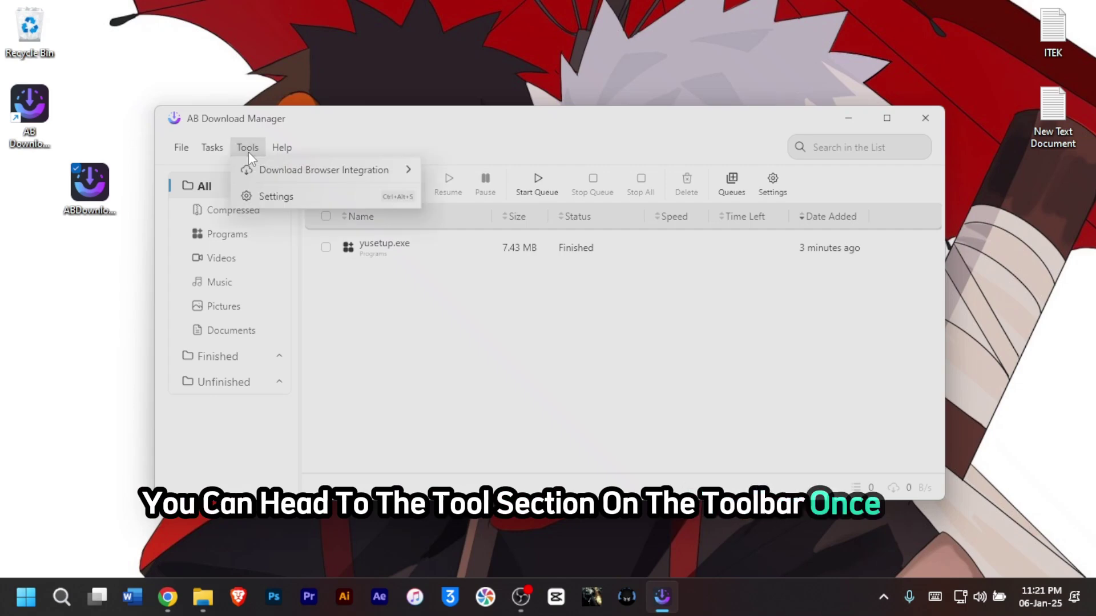
{"action": "left_click", "coordinate": [265, 196]}
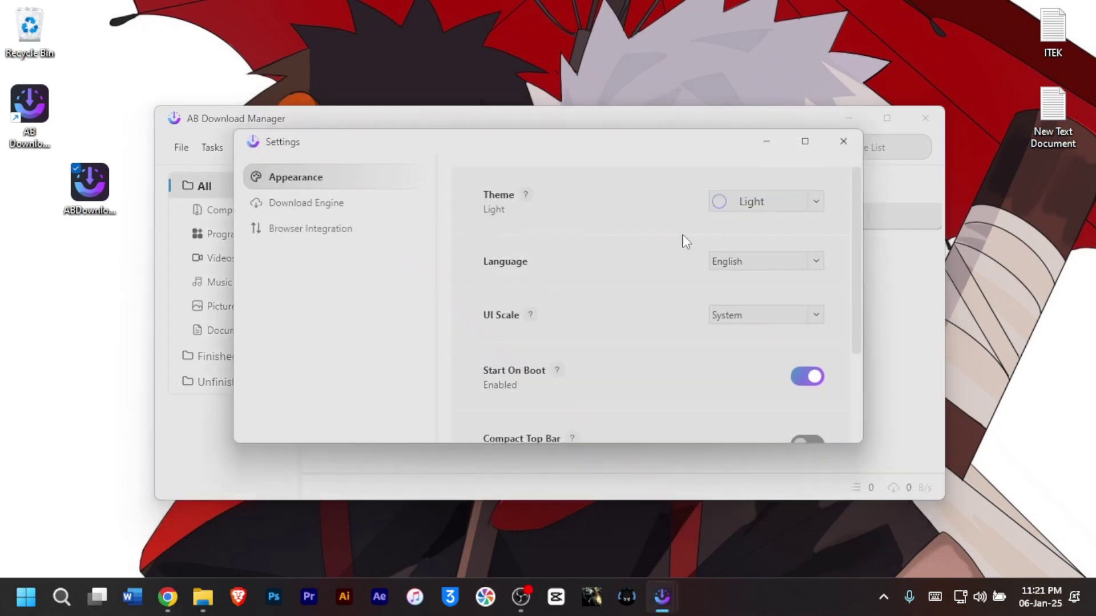
{"action": "scroll", "coordinate": [672, 246], "scroll_direction": "down", "scroll_amount": 1}
{"action": "left_click", "coordinate": [749, 218]}
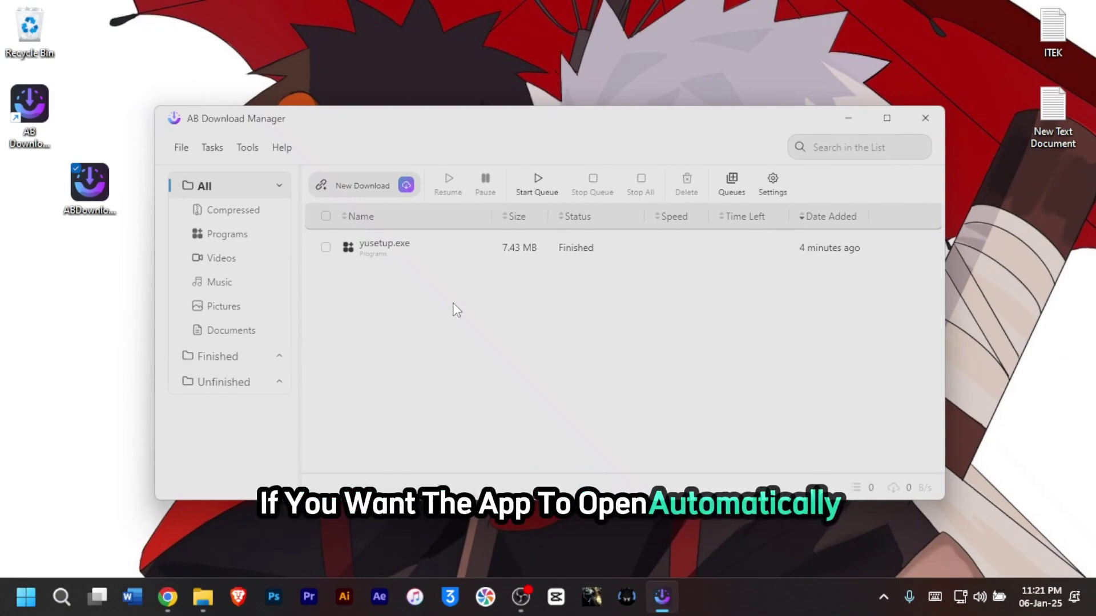
{"action": "left_click", "coordinate": [248, 148]}
{"action": "left_click", "coordinate": [258, 195]}
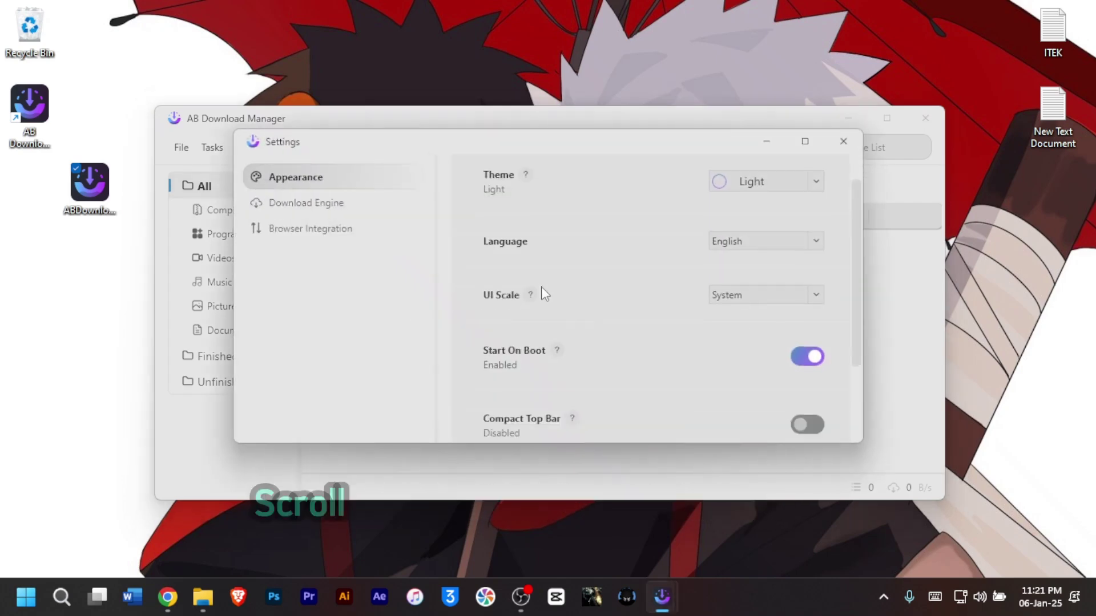
{"action": "scroll", "coordinate": [541, 286], "scroll_direction": "down", "scroll_amount": 2}
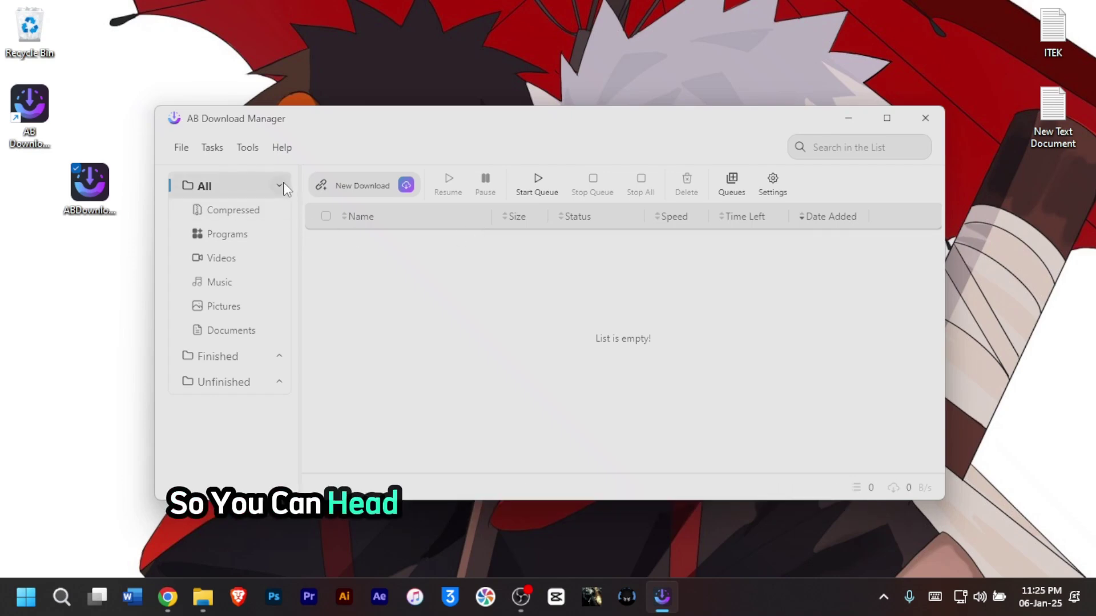
Enable the Global Speed Limiter in Download Engine settings at 100 MB/s, then close Settings.
{"action": "left_click", "coordinate": [252, 149]}
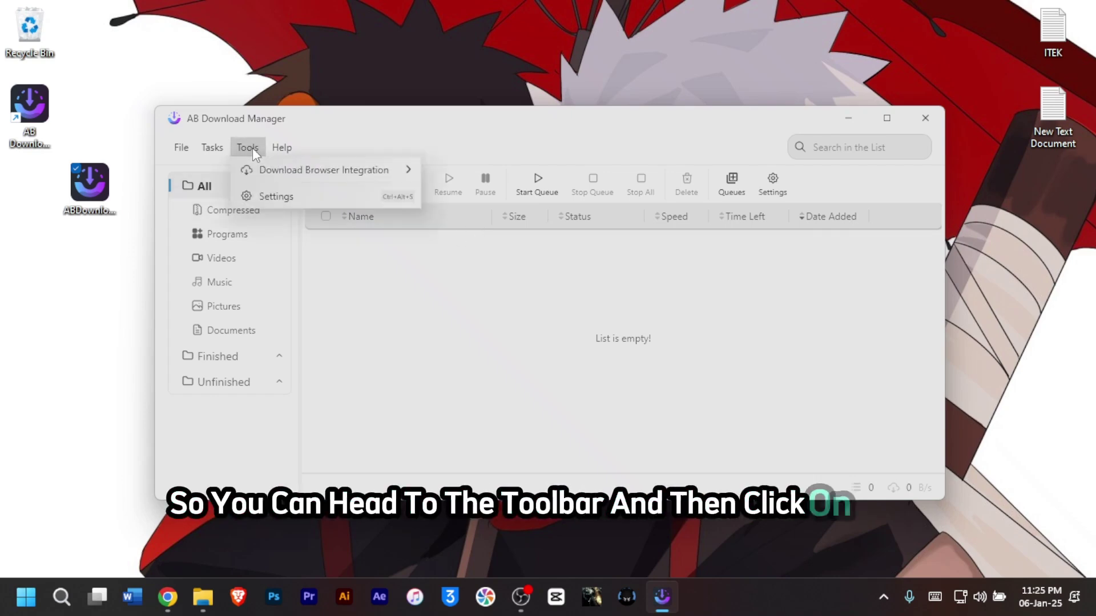
{"action": "left_click", "coordinate": [263, 196]}
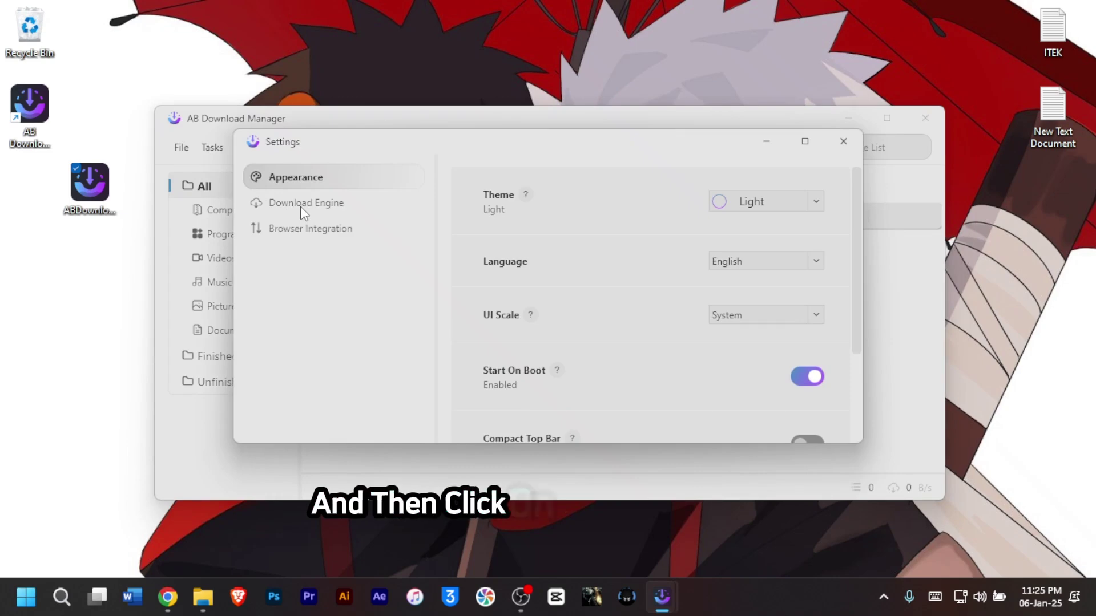
{"action": "left_click", "coordinate": [300, 206]}
{"action": "scroll", "coordinate": [577, 354], "scroll_direction": "down", "scroll_amount": 3}
{"action": "scroll", "coordinate": [577, 357], "scroll_direction": "down", "scroll_amount": 1}
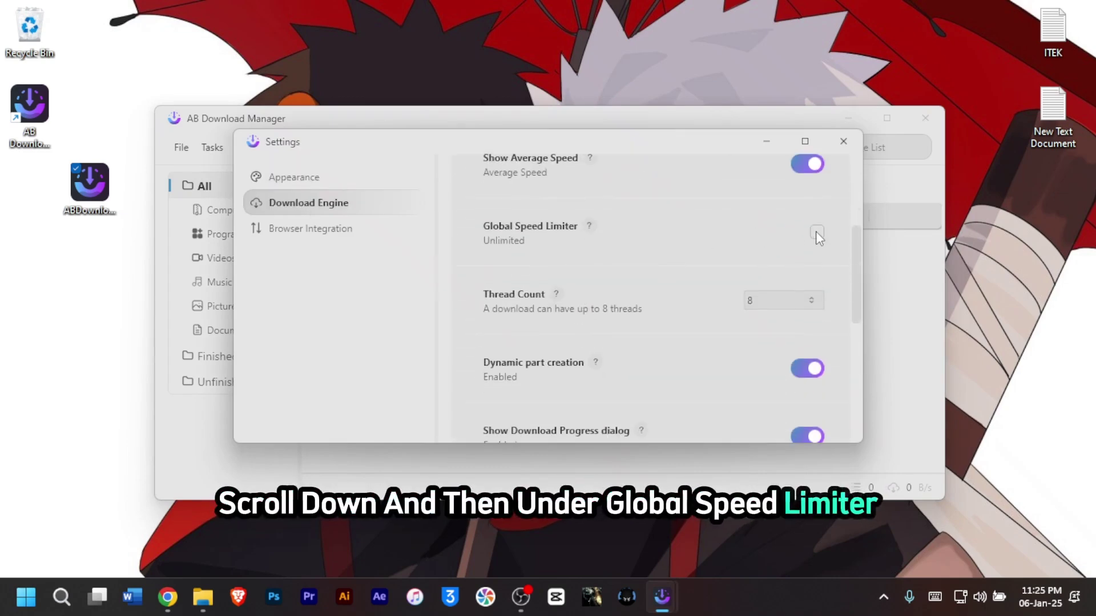
{"action": "left_click", "coordinate": [816, 231]}
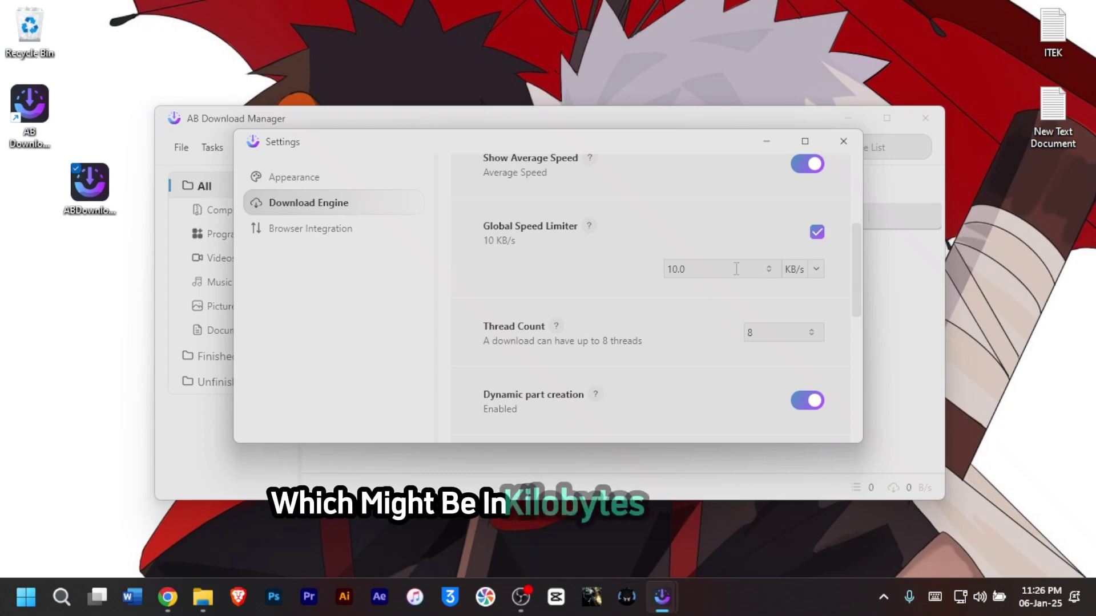
{"action": "left_click", "coordinate": [812, 272]}
{"action": "left_click", "coordinate": [803, 329]}
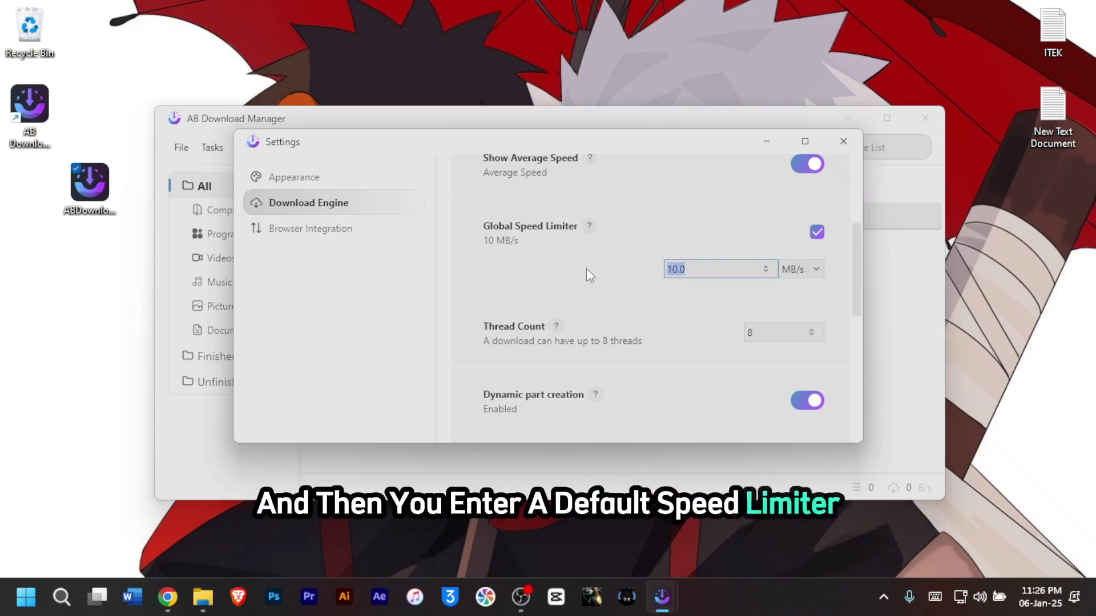
{"action": "type", "text": "1"}
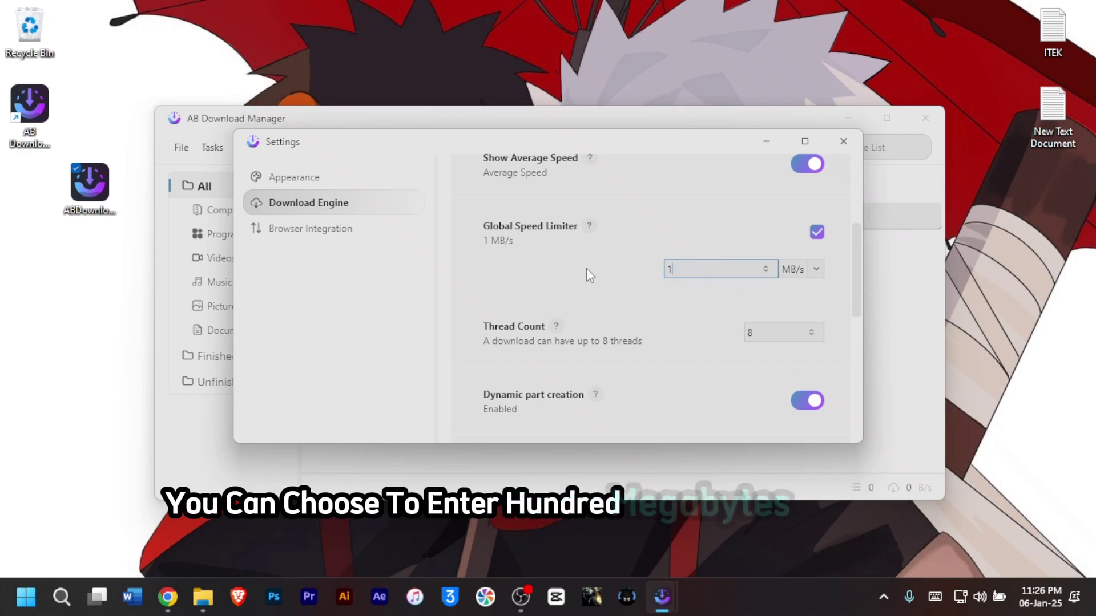
{"action": "type", "text": "00"}
{"action": "scroll", "coordinate": [587, 268], "scroll_direction": "down", "scroll_amount": 5}
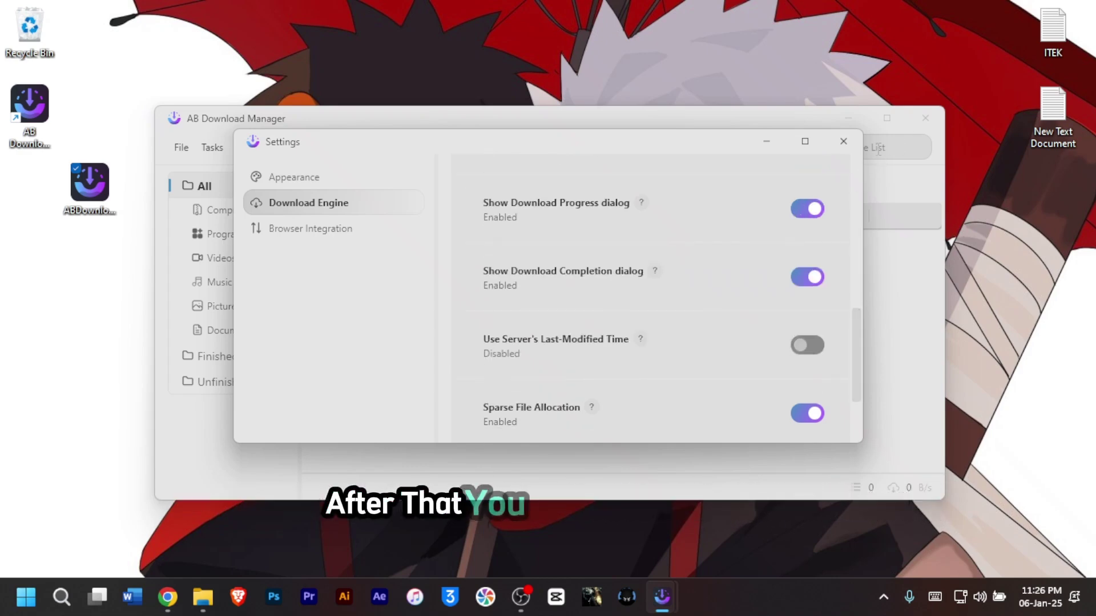
{"action": "left_click", "coordinate": [843, 141]}
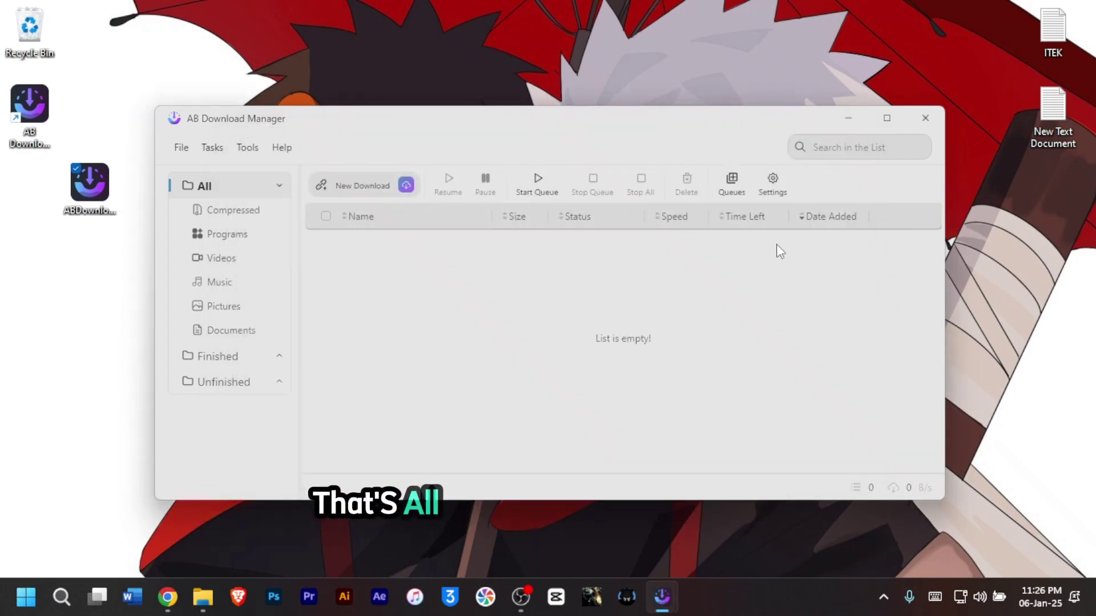